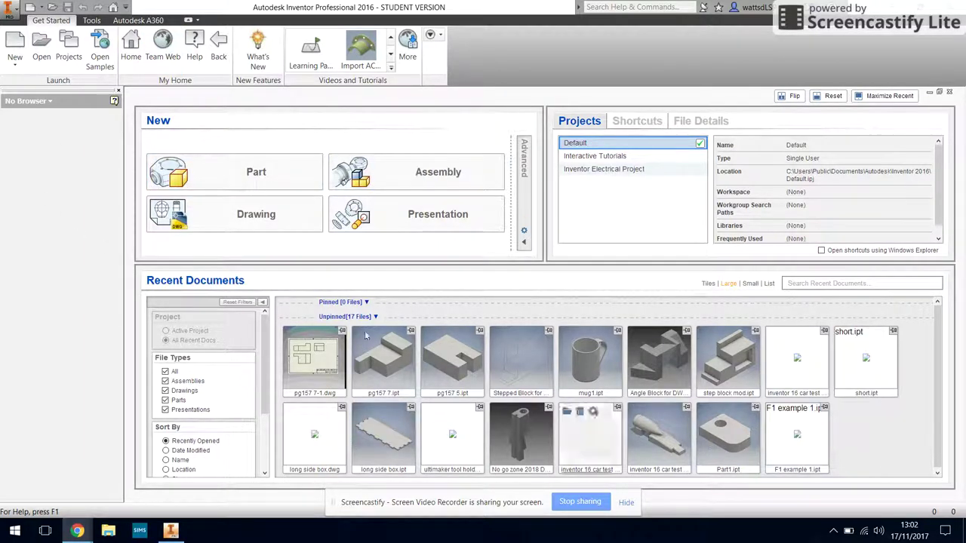
Open the Create New File dialog from the Get Started tab.
left_click(16, 42)
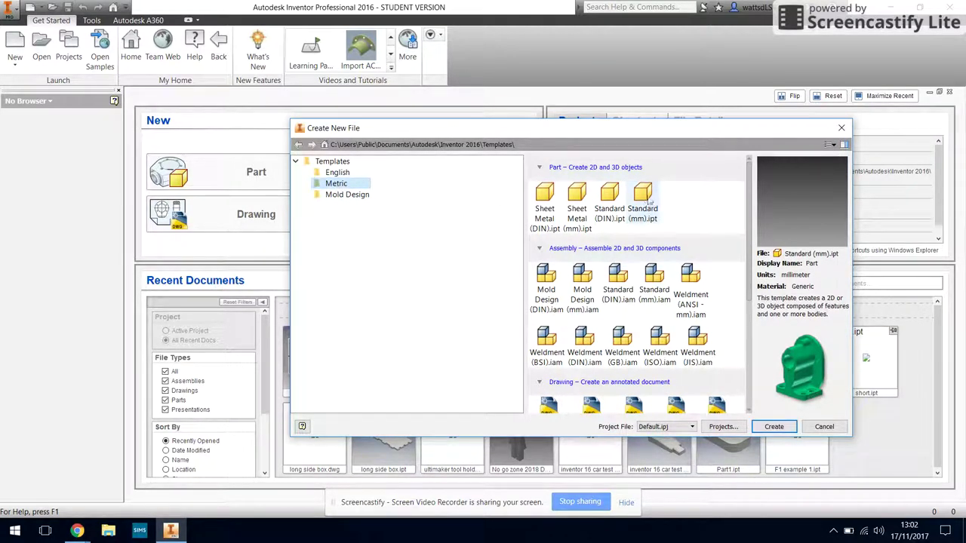
Create Part1 from the Metric Standard (mm).ipt template.
left_click(337, 172)
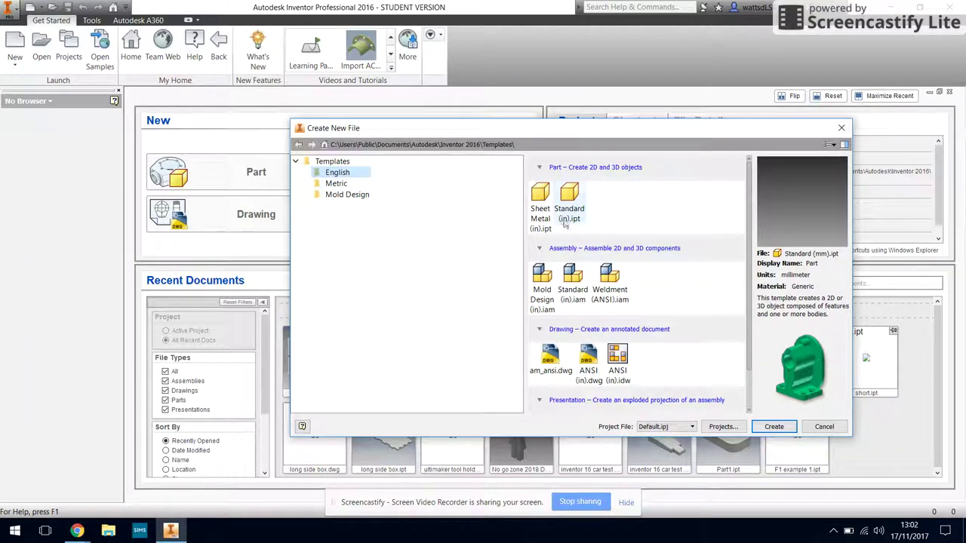
left_click(344, 185)
double_click(643, 197)
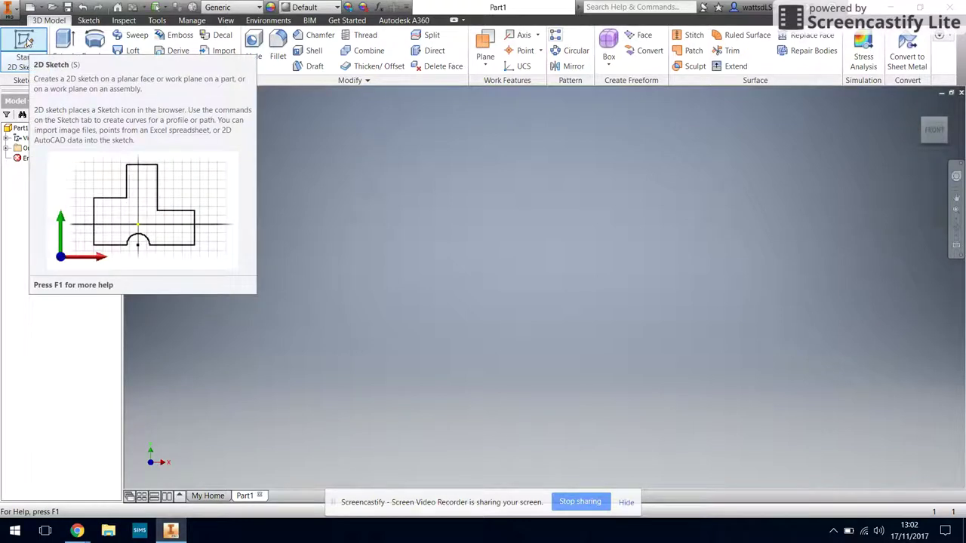
Start a 2D sketch on the XY plane with the view reset to Home.
left_click(26, 42)
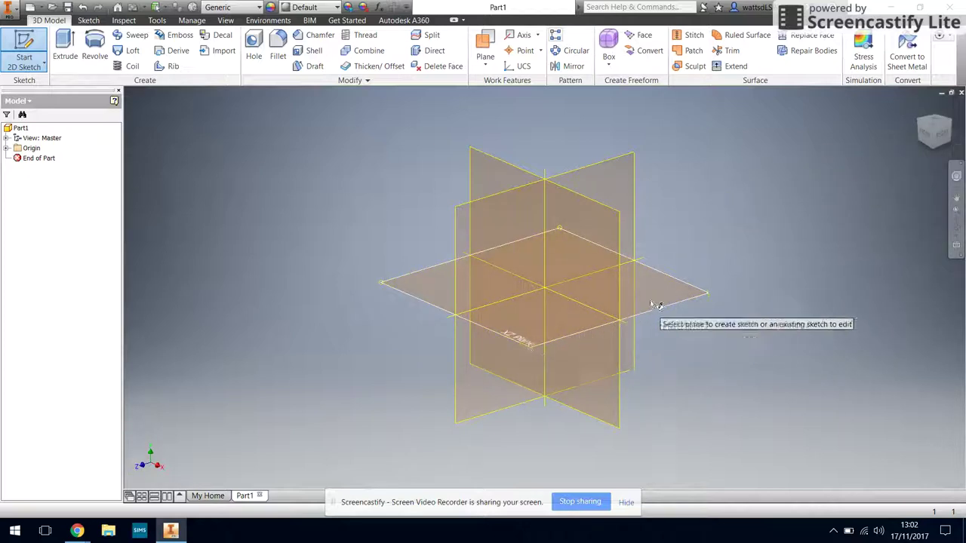
left_click(918, 109)
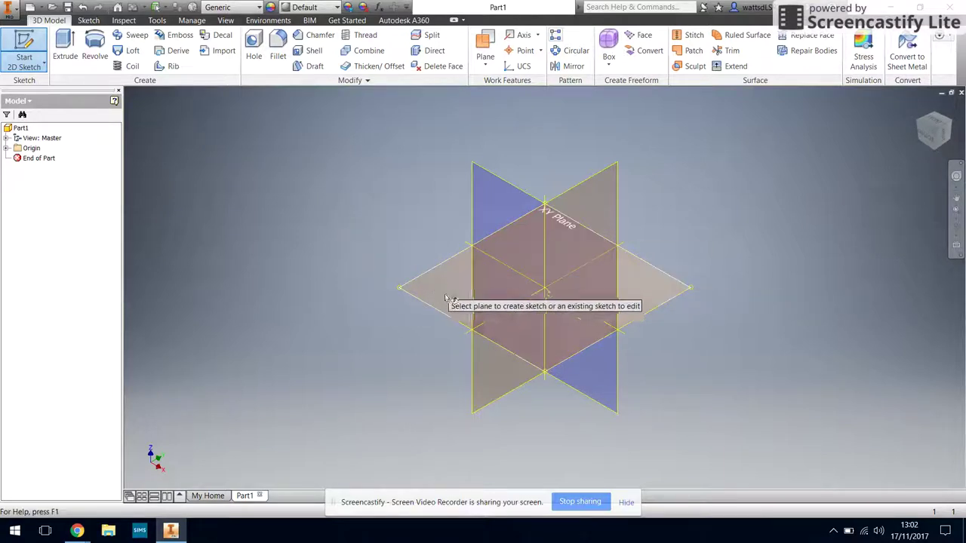
left_click(659, 283)
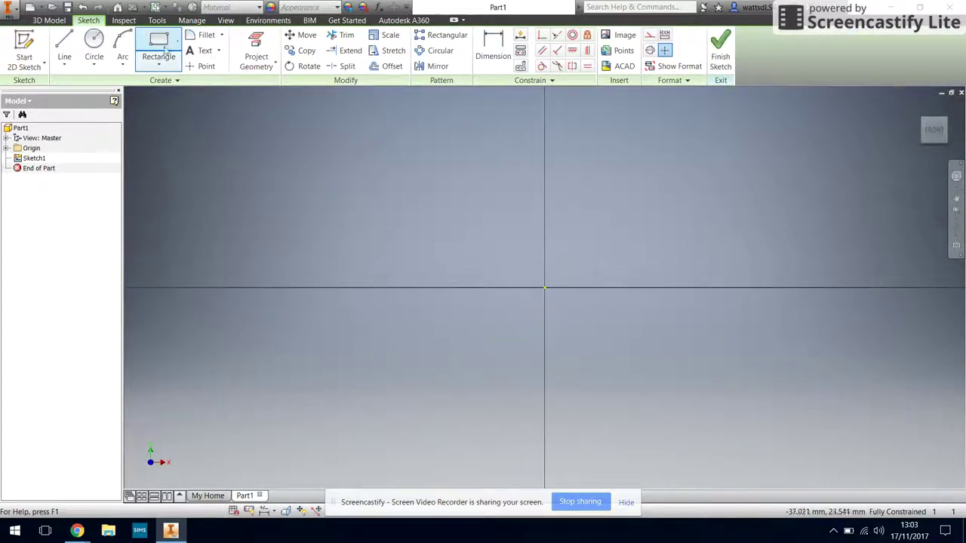
left_click(160, 43)
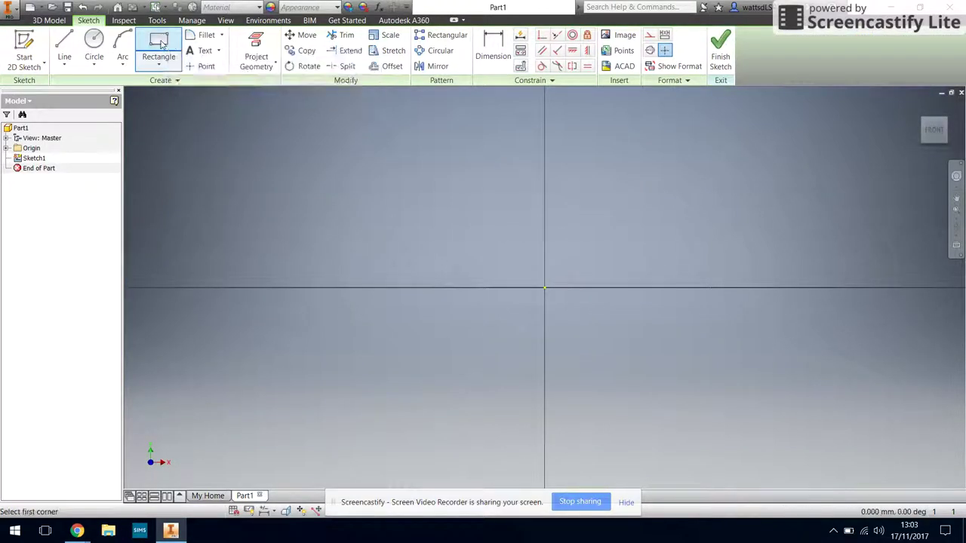
Draw an 85 × 30 mm rectangle from the origin and zoom to fit it.
left_click(545, 288)
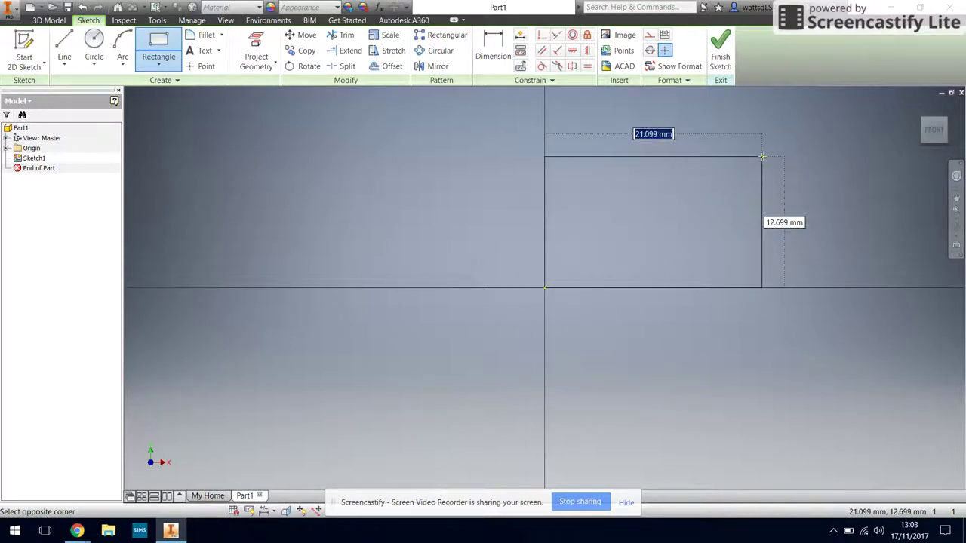
type("85")
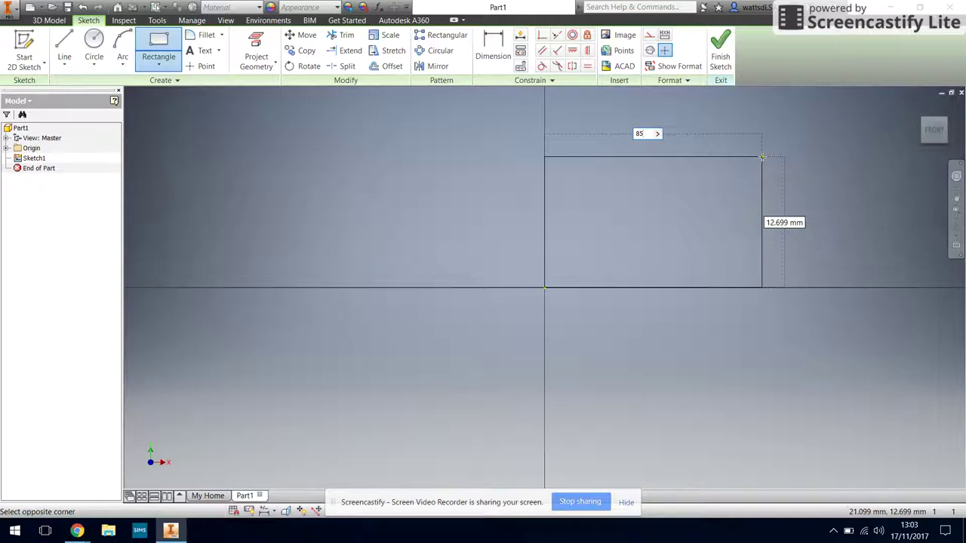
key("Tab")
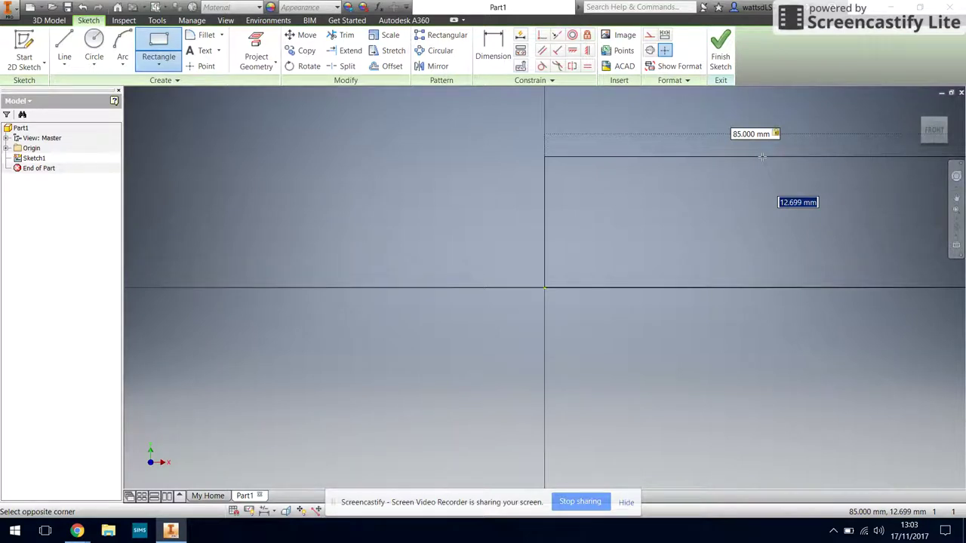
type("30")
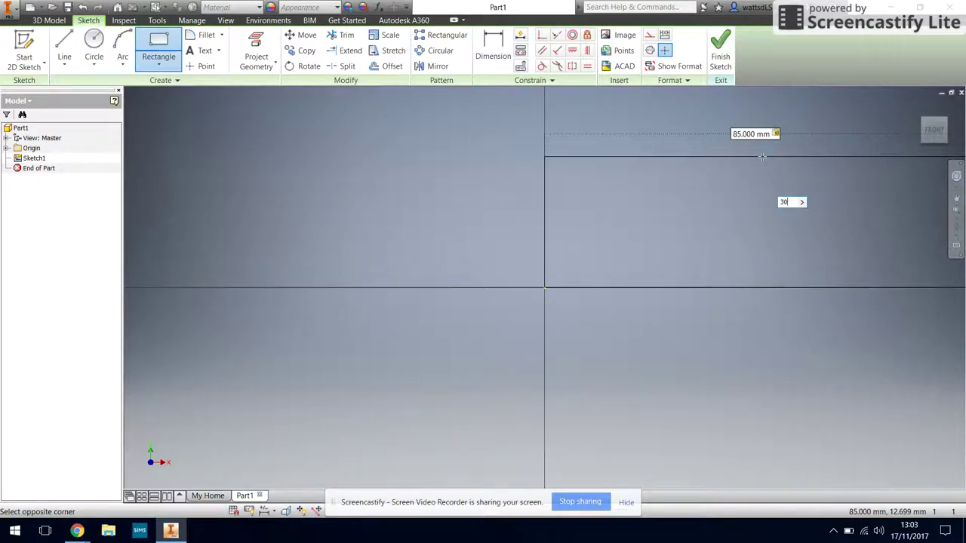
key("Return")
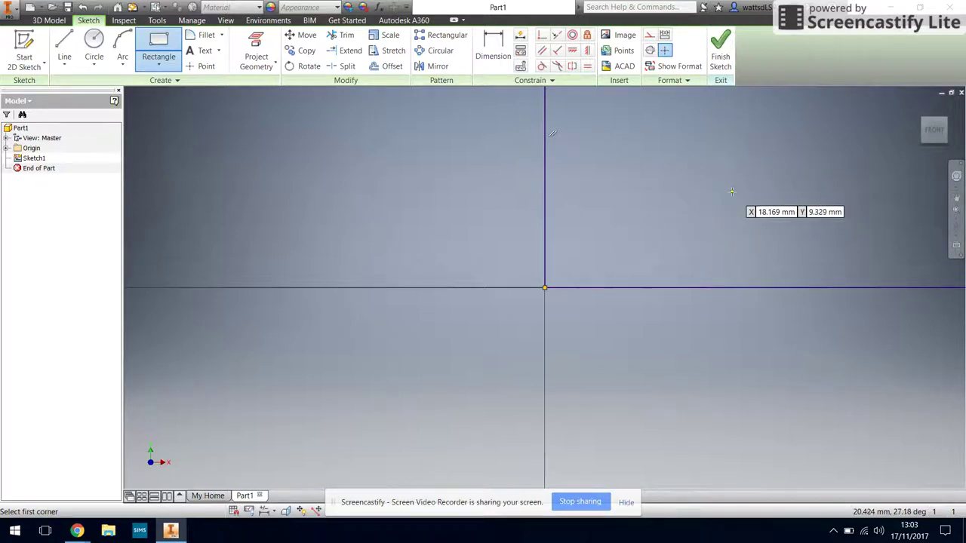
mouse_move(731, 196)
middle_mouse_down()
mouse_move(603, 279)
mouse_move(414, 372)
middle_mouse_up()
scroll(378, 366, "down", 3)
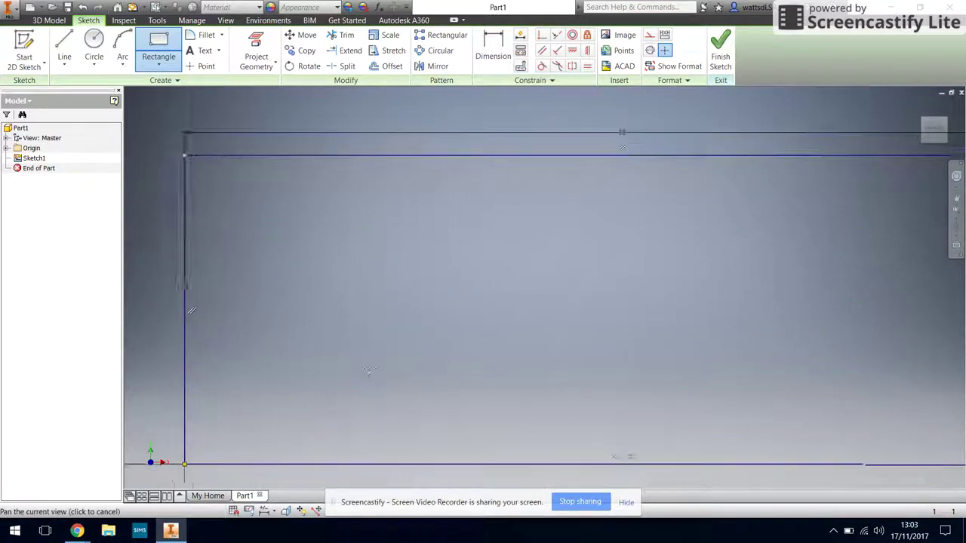
scroll(437, 308, "down", 5)
scroll(438, 304, "up", 5)
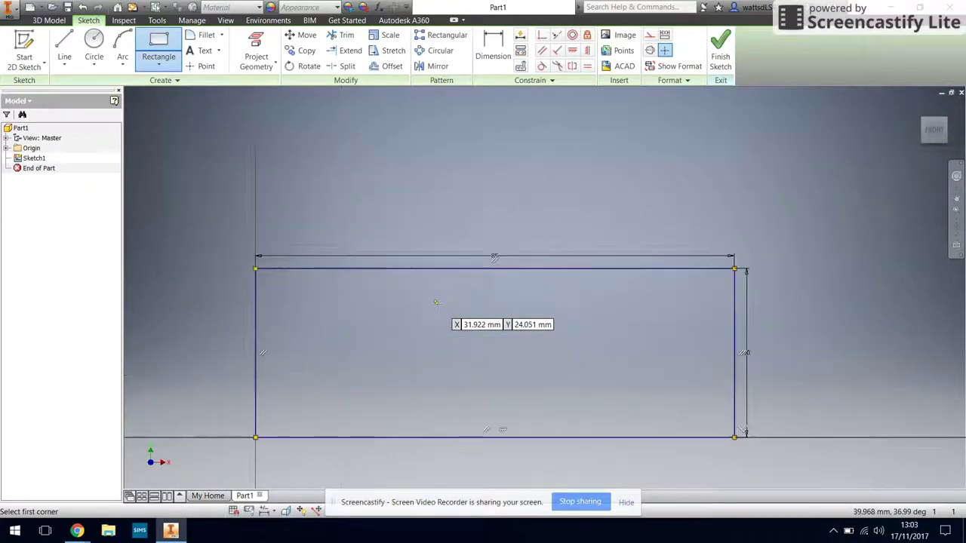
middle_click_drag(437, 304, 416, 213)
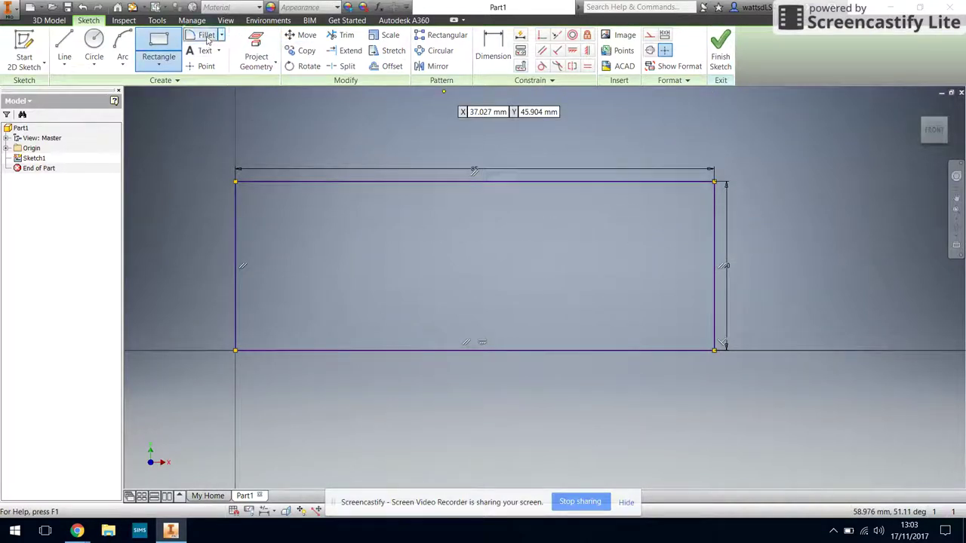
Fillet the top-right and bottom-right corners with 15 mm radius arcs.
left_click(206, 36)
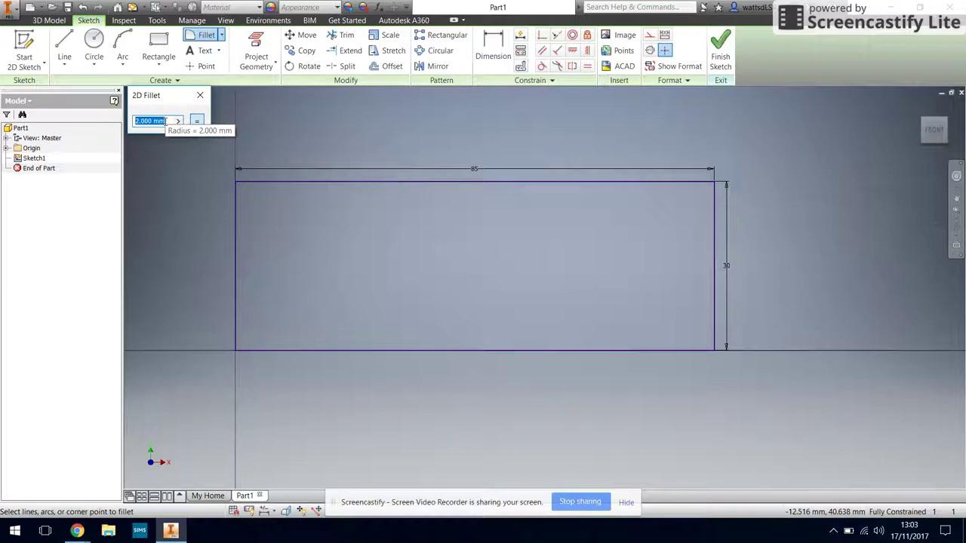
type("15")
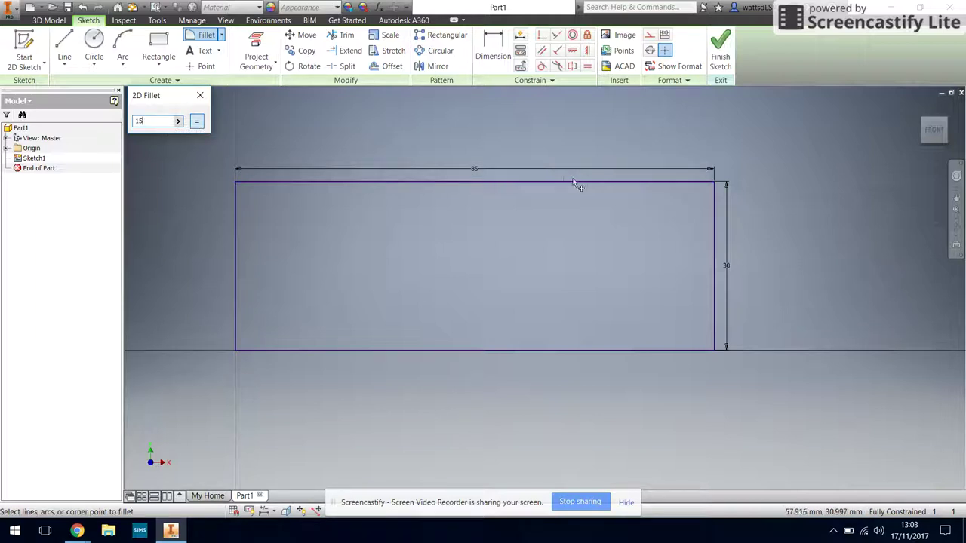
left_click(598, 182)
left_click(715, 230)
left_click(715, 305)
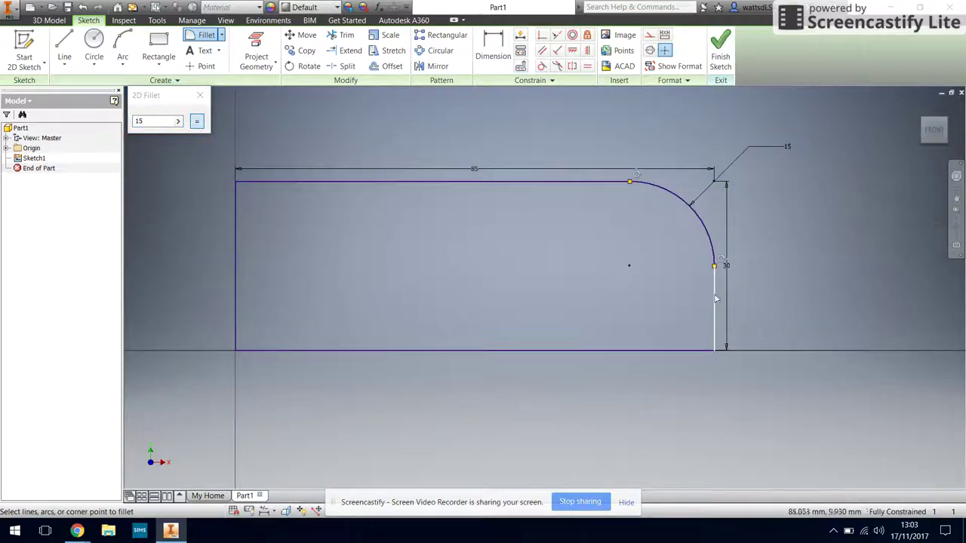
left_click(679, 350)
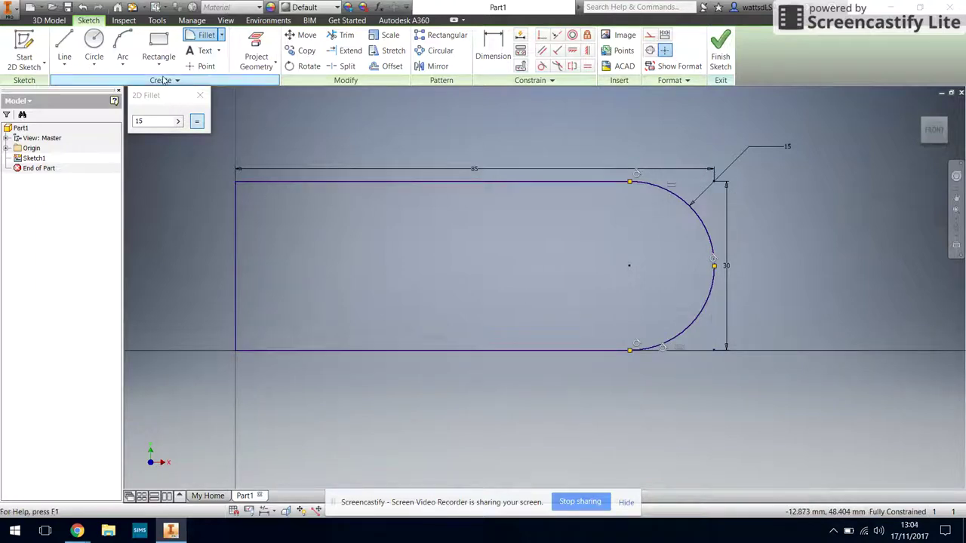
left_click(102, 43)
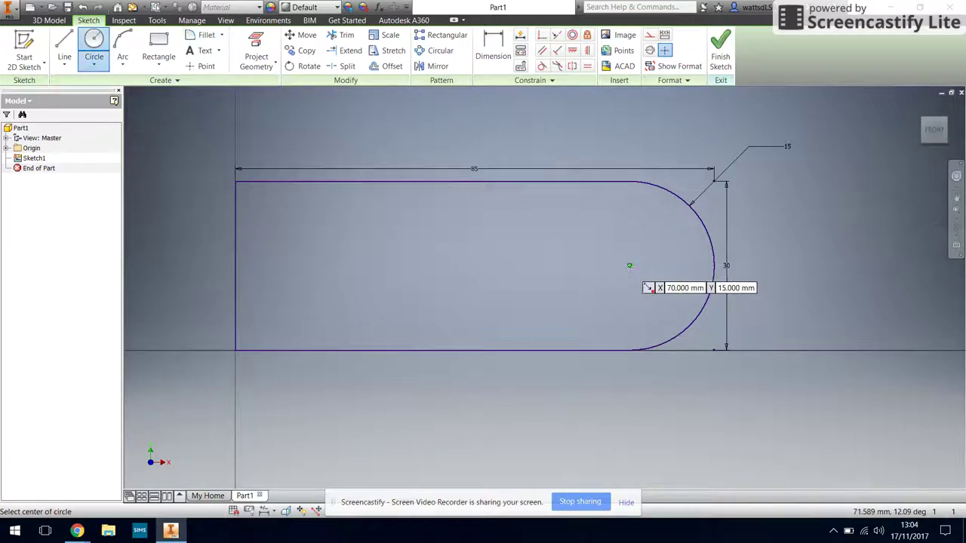
Draw two 8 mm circles, one at the arc's centre and one further left.
left_click(629, 265)
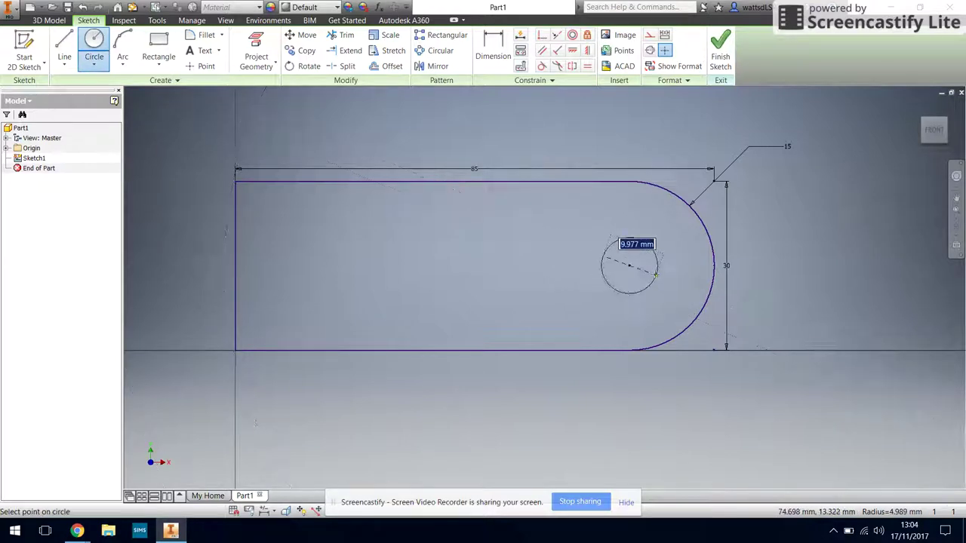
type("8")
key("Return")
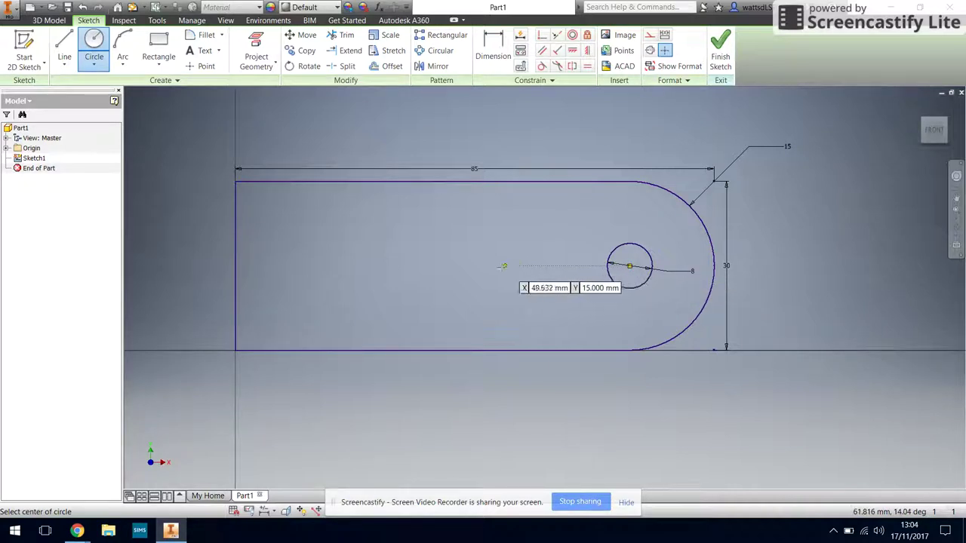
left_click(364, 265)
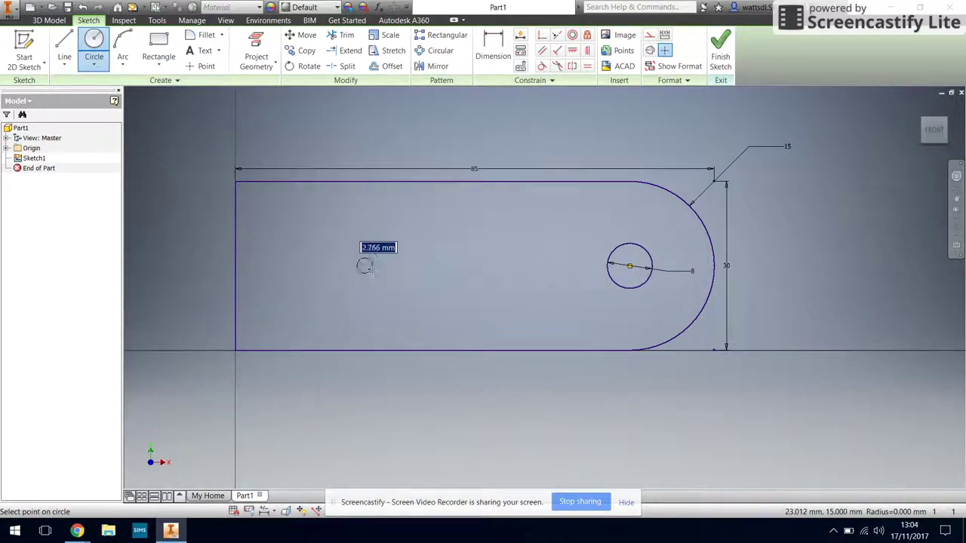
type("8")
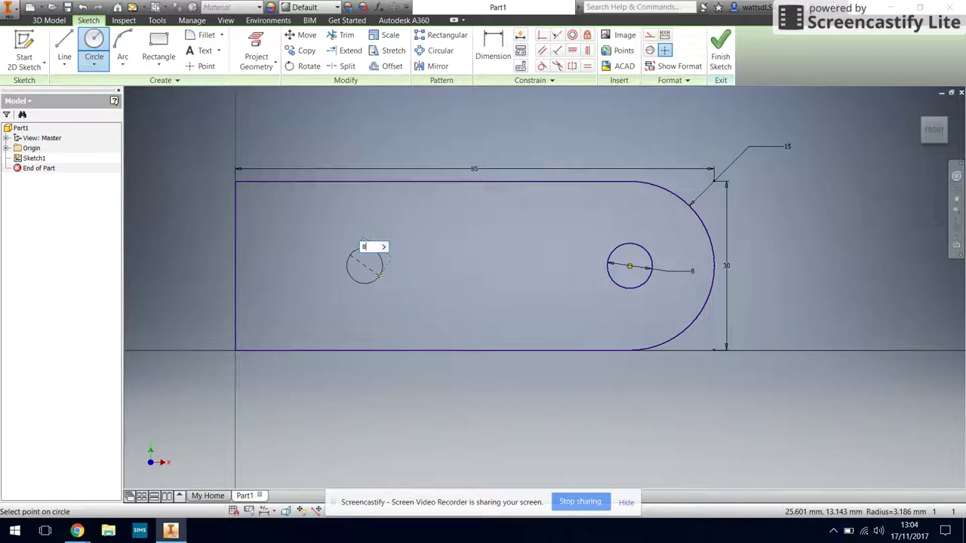
key("Return")
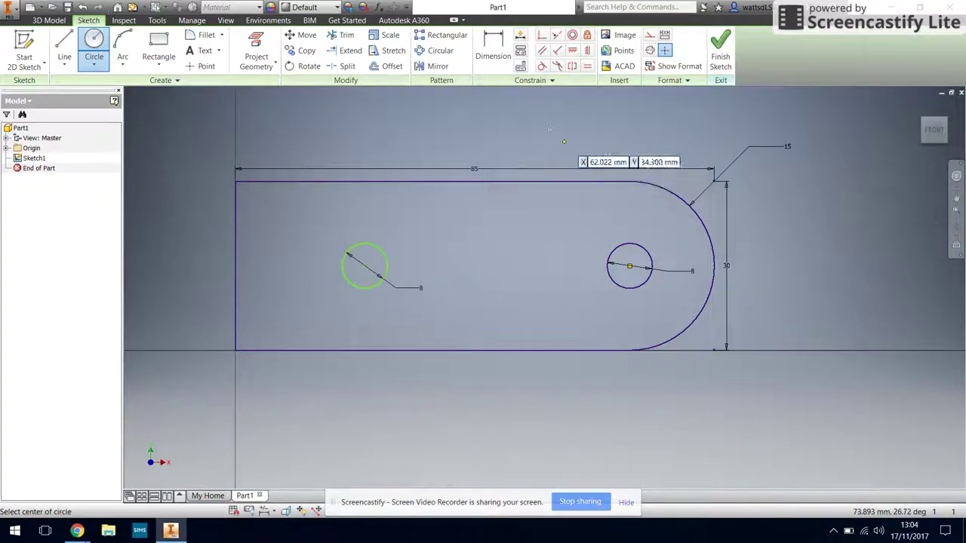
Dimension the two circle centres 50 mm apart.
left_click(502, 55)
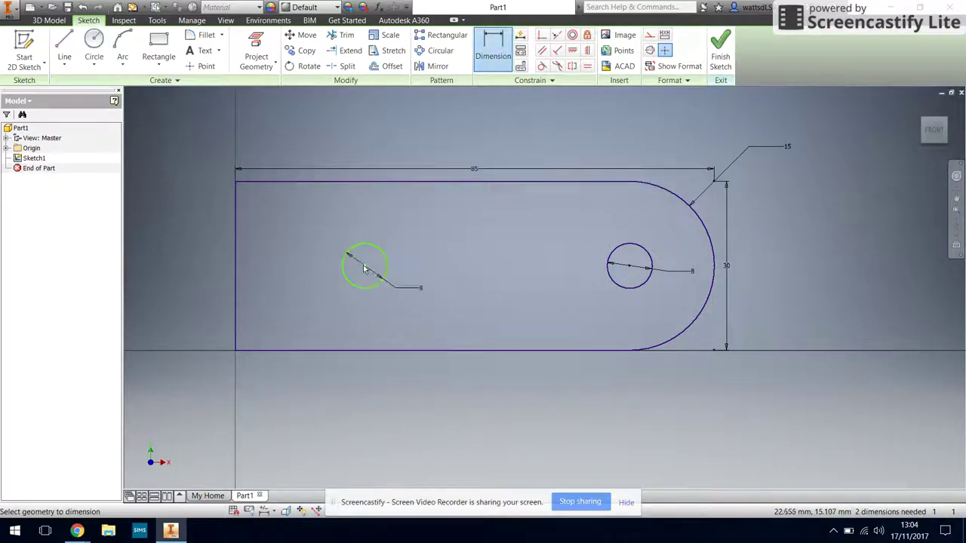
left_click(629, 268)
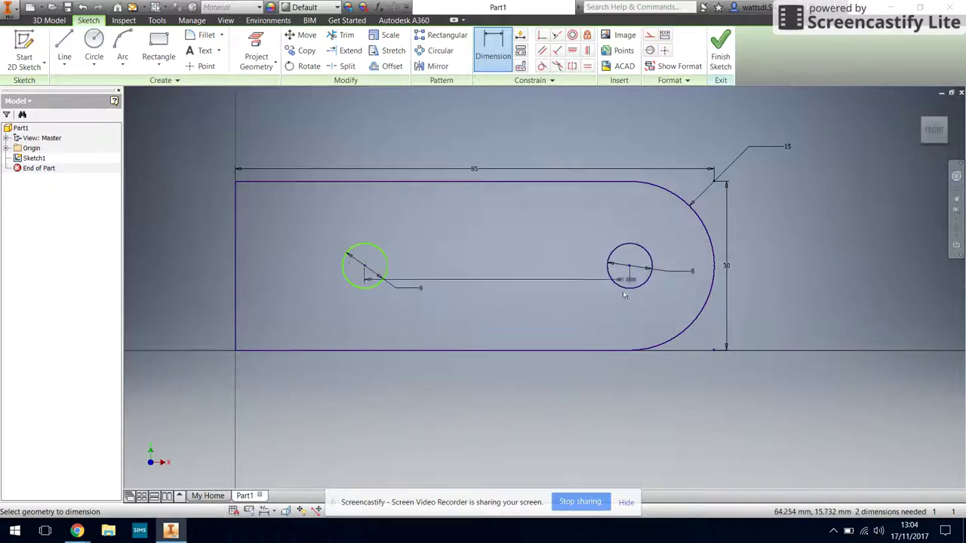
left_click(498, 383)
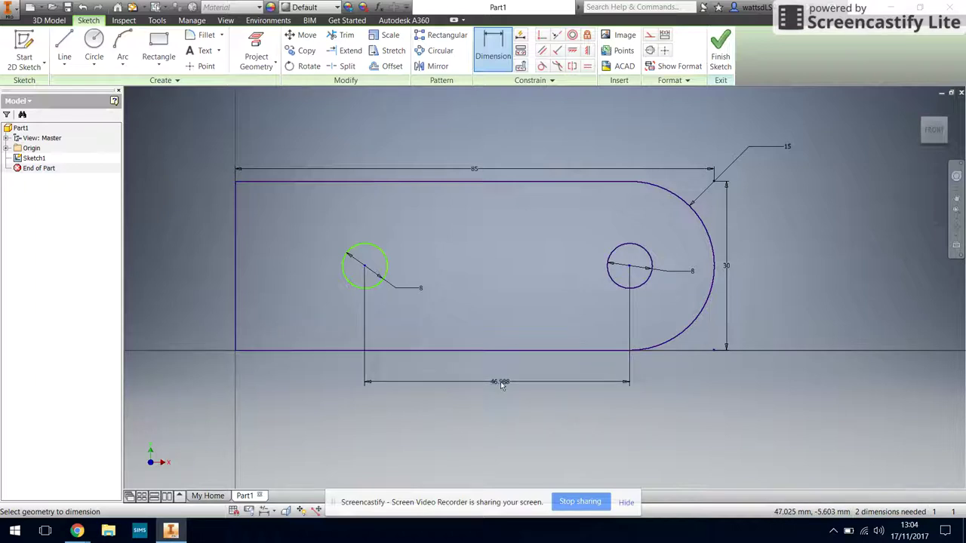
type("50")
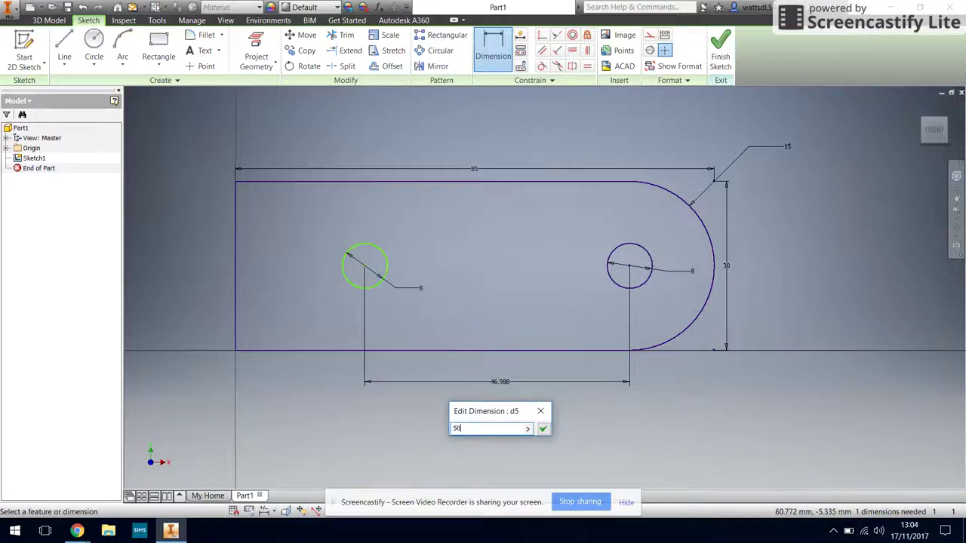
key("Return")
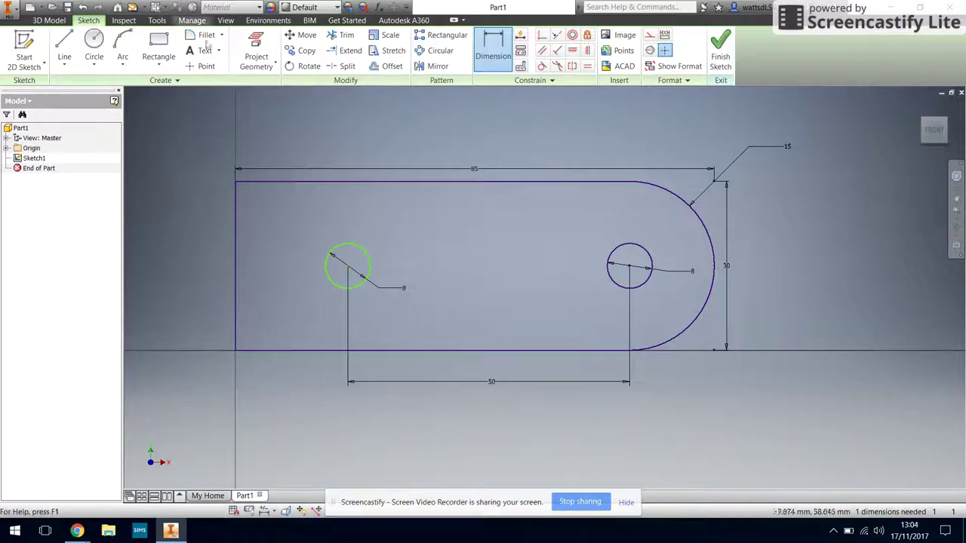
left_click(64, 46)
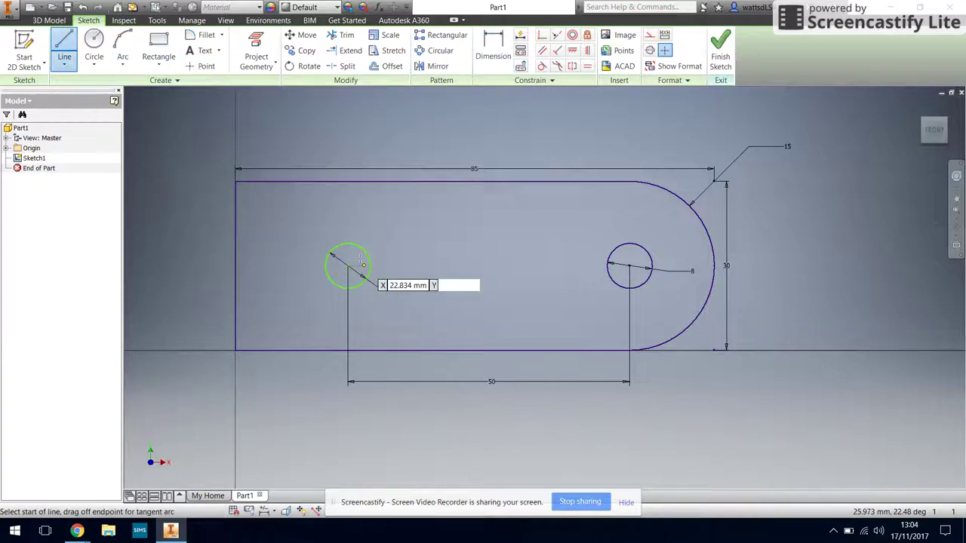
Draw a horizontal line to the left edge and a 120° line from the bottom edge.
left_click(349, 243)
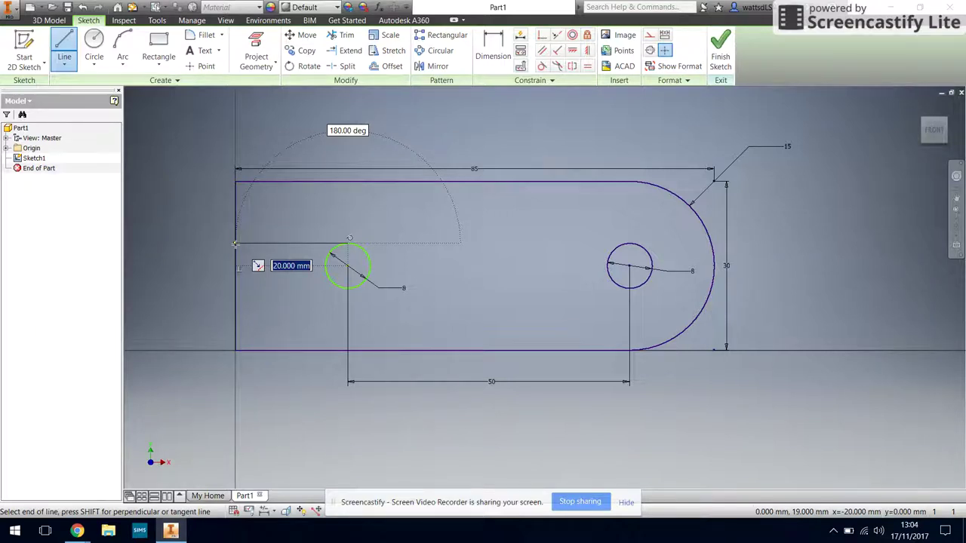
double_click(236, 244)
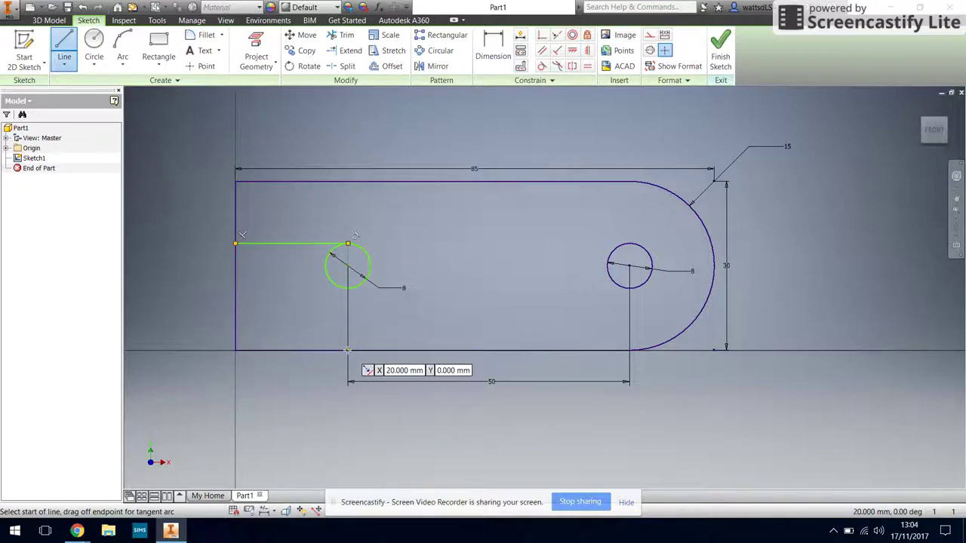
left_click(347, 350)
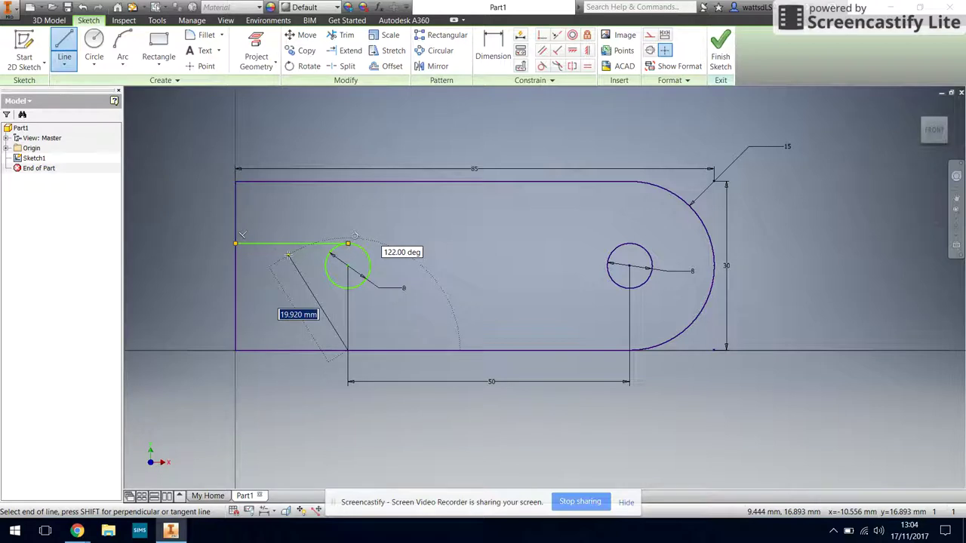
key("Tab")
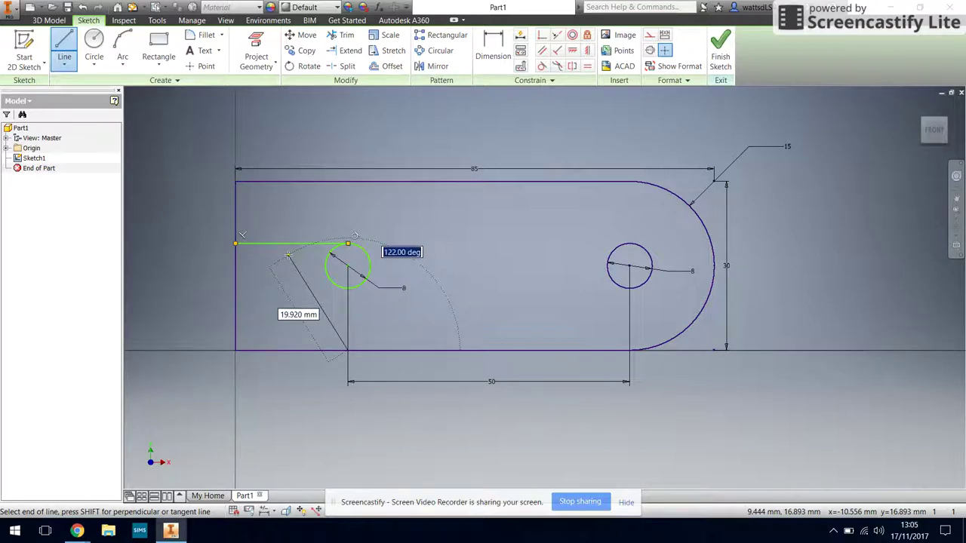
type("120")
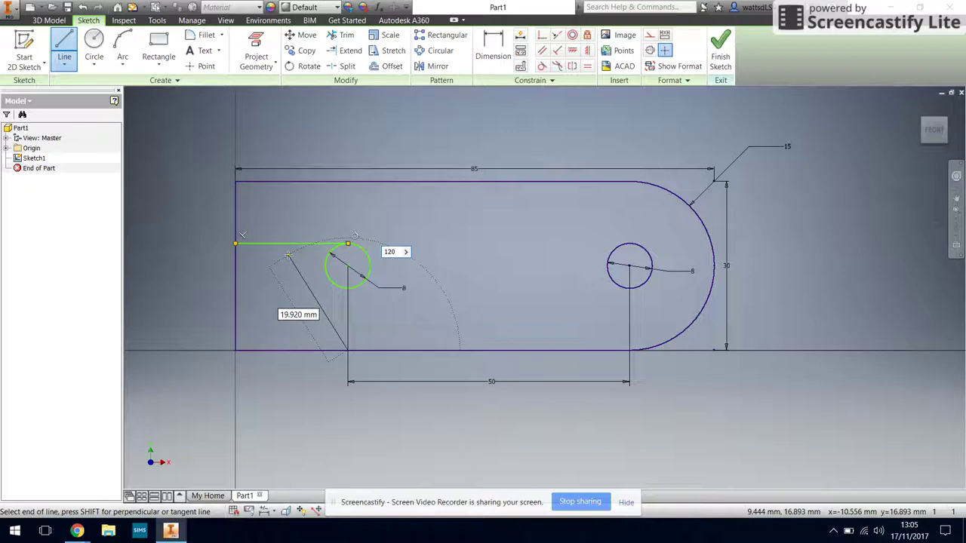
left_click(289, 255)
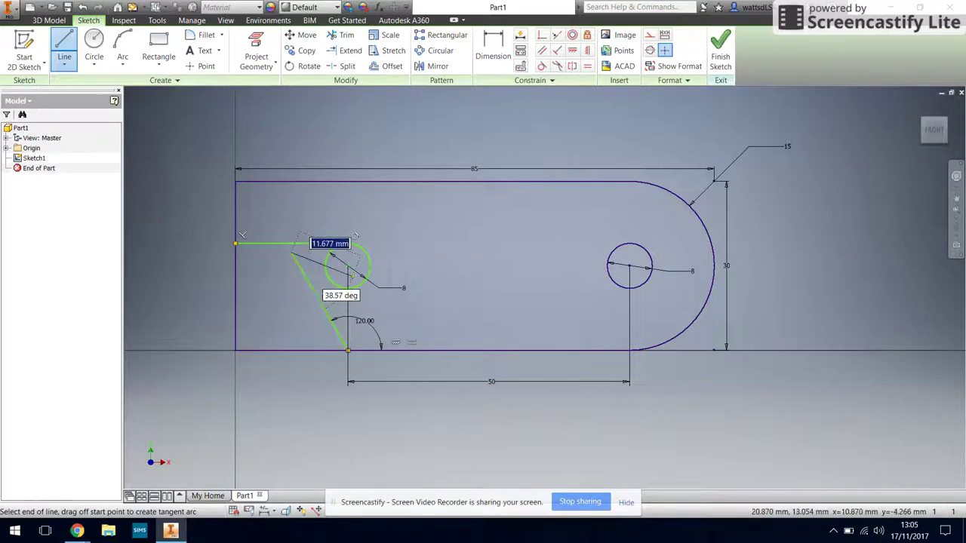
right_click(468, 251)
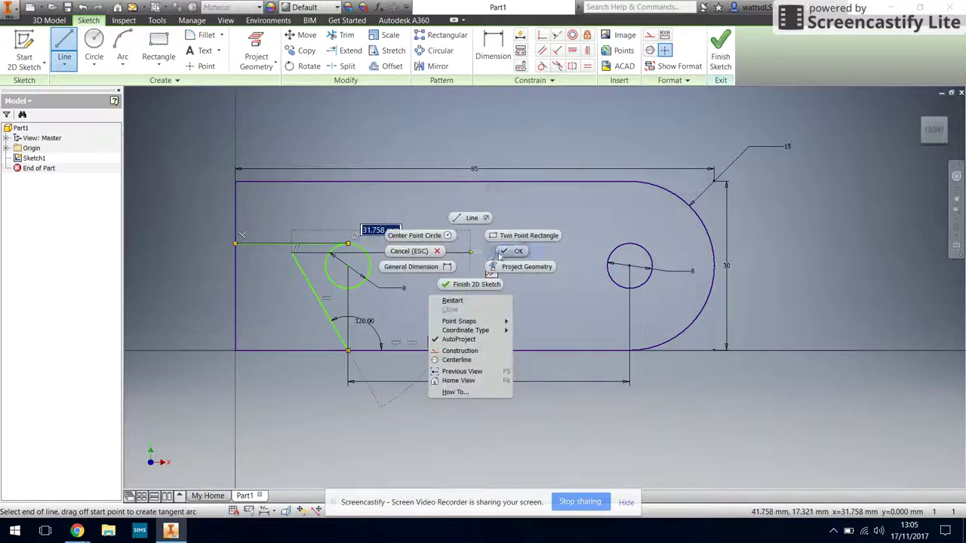
left_click(511, 252)
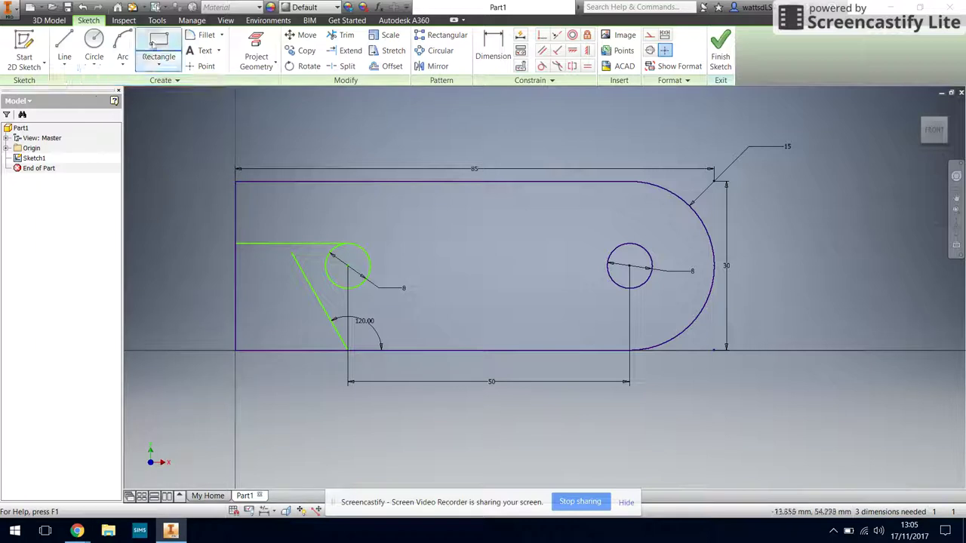
Draw a line starting at the left circle's centre.
left_click(64, 46)
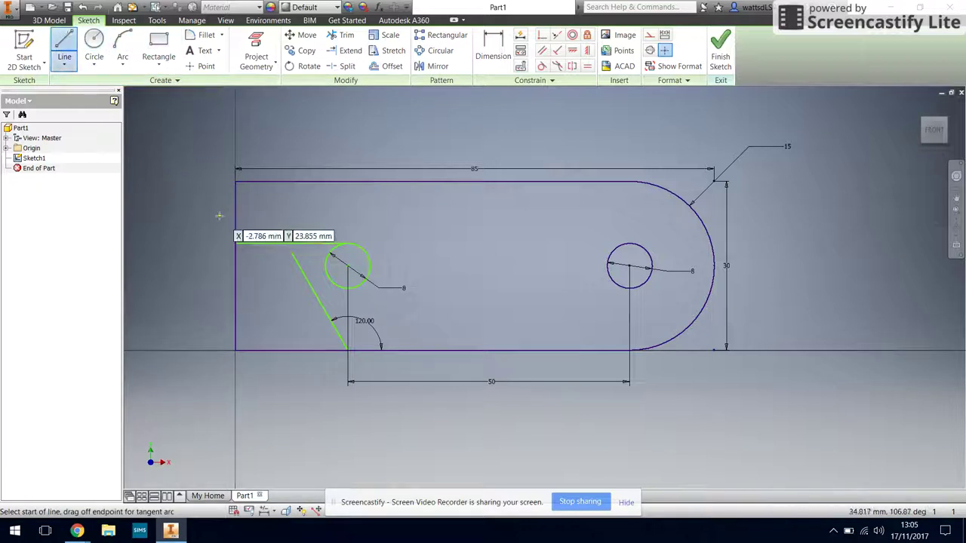
left_click(347, 263)
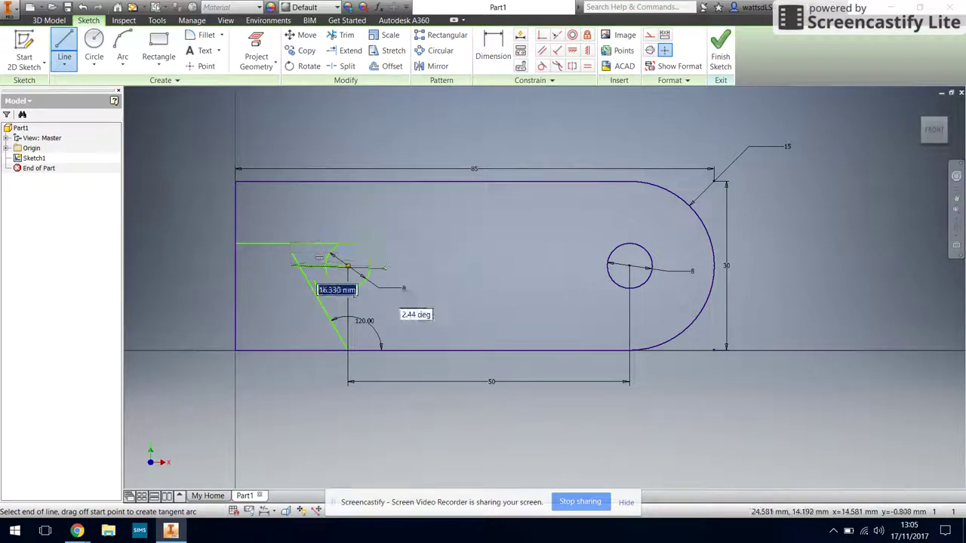
right_click(382, 260)
left_click(437, 230)
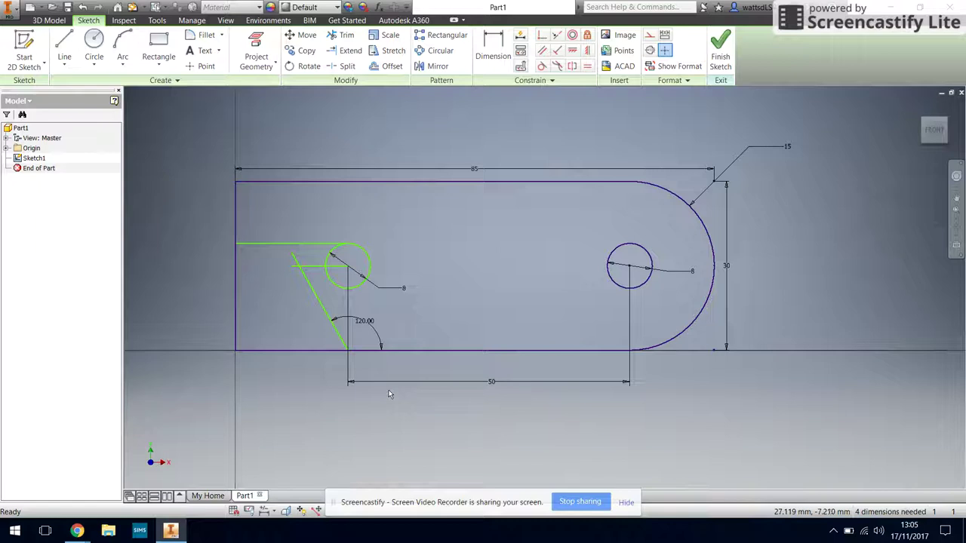
left_click(65, 47)
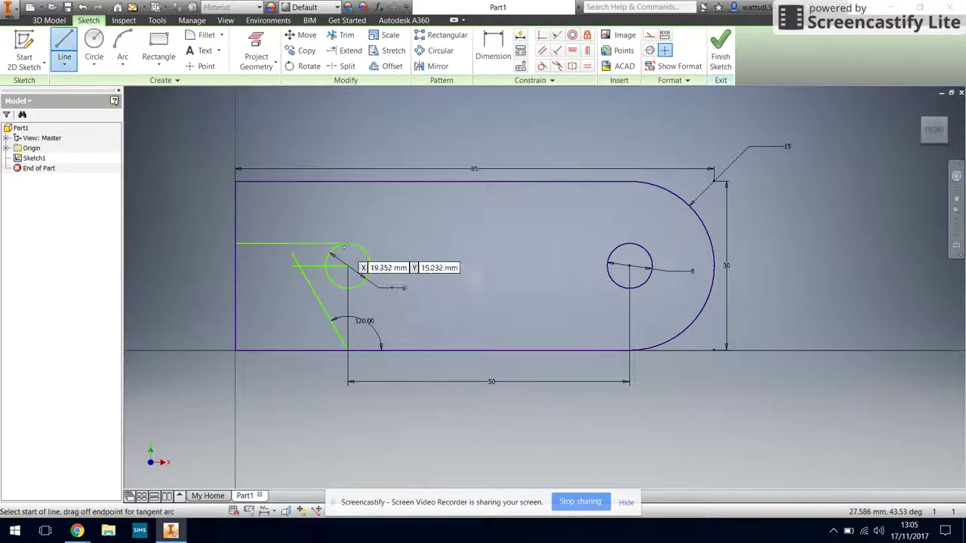
Draw a slanted line from the top edge to the left edge, 5 mm down the edge.
left_click(342, 182)
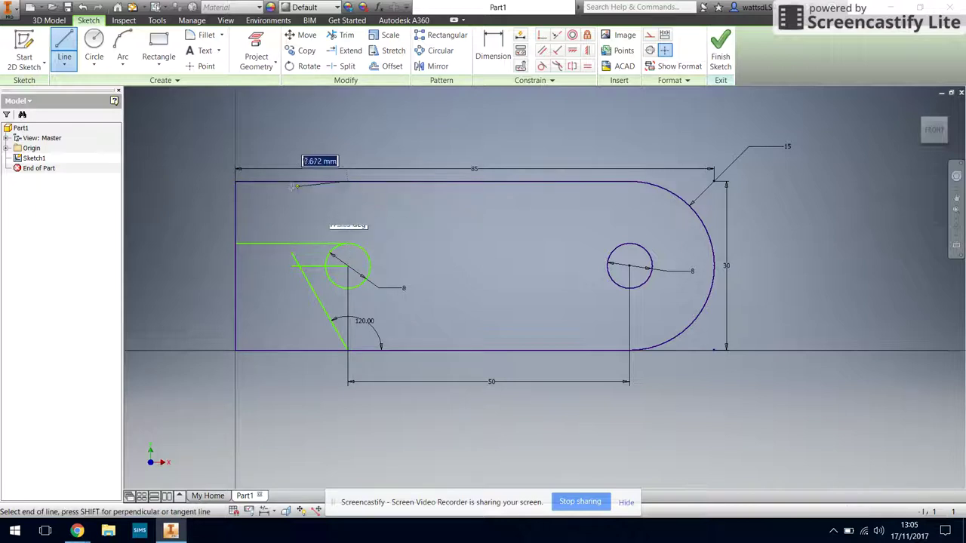
double_click(234, 200)
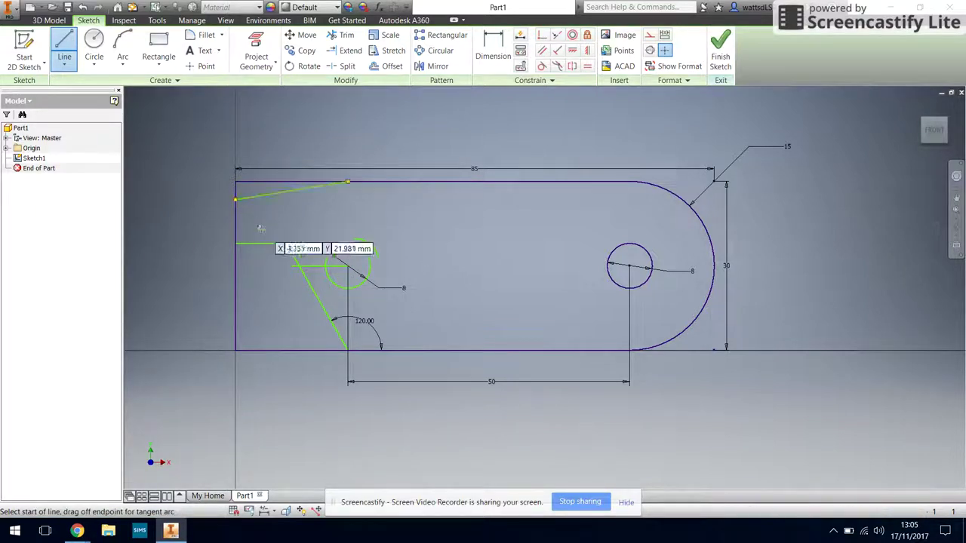
left_click(491, 48)
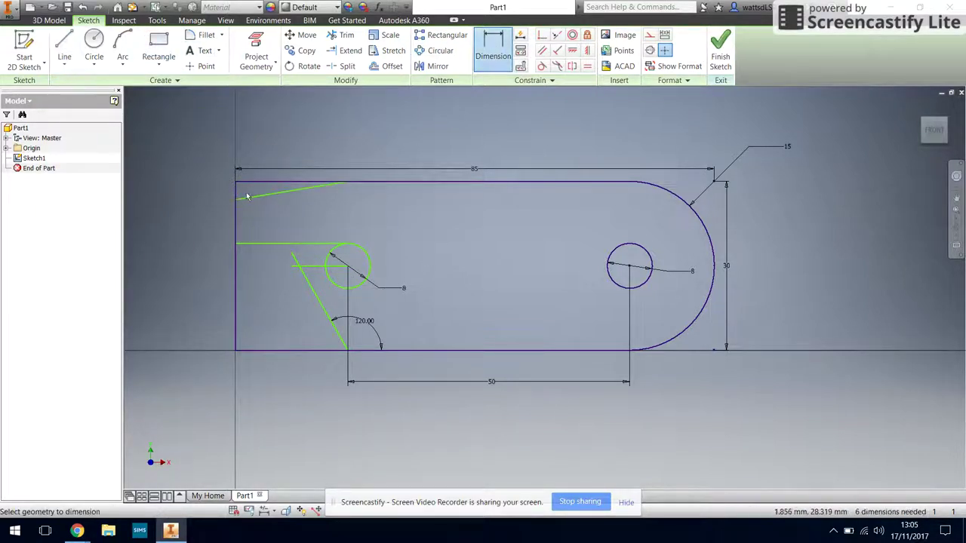
left_click(236, 184)
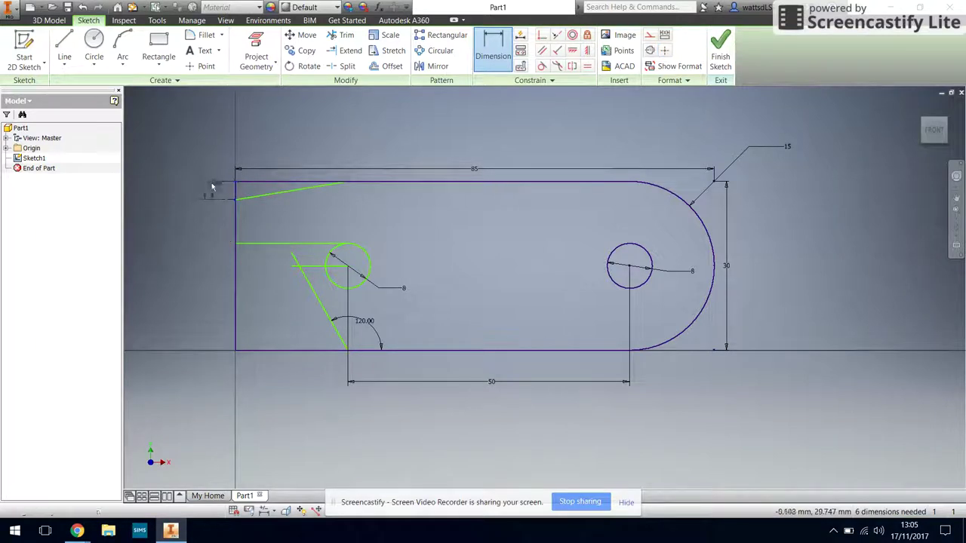
left_click(196, 192)
type("5")
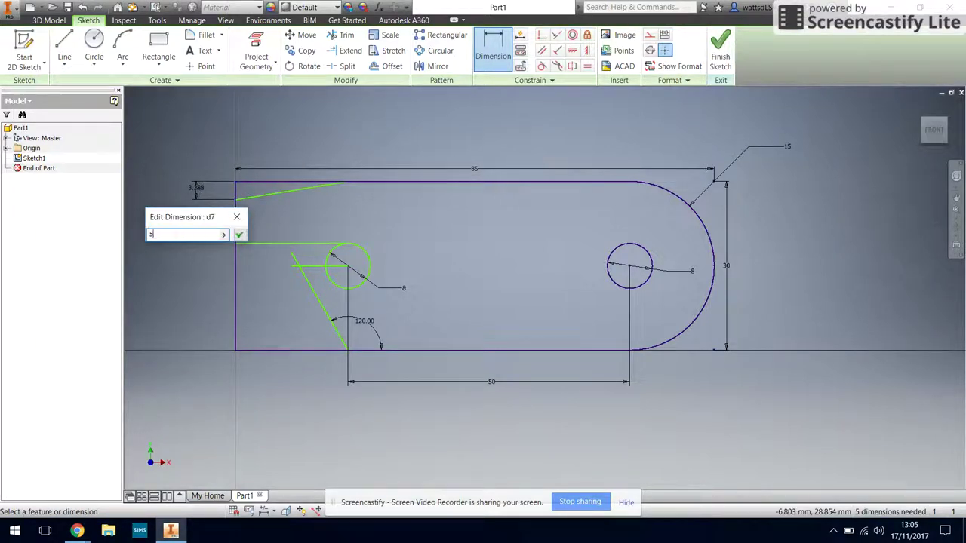
key("Return")
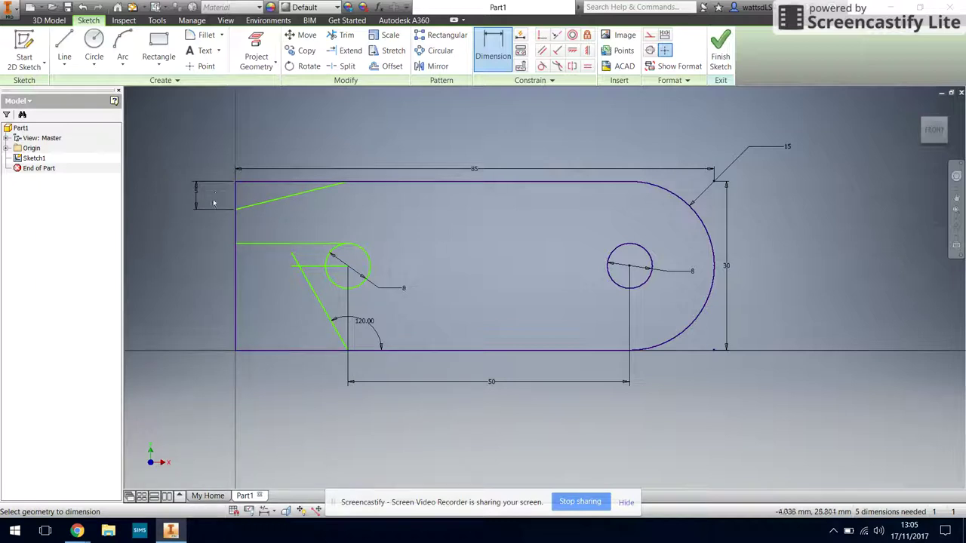
Dimension the corner cut 20 mm along the top edge.
left_click(235, 183)
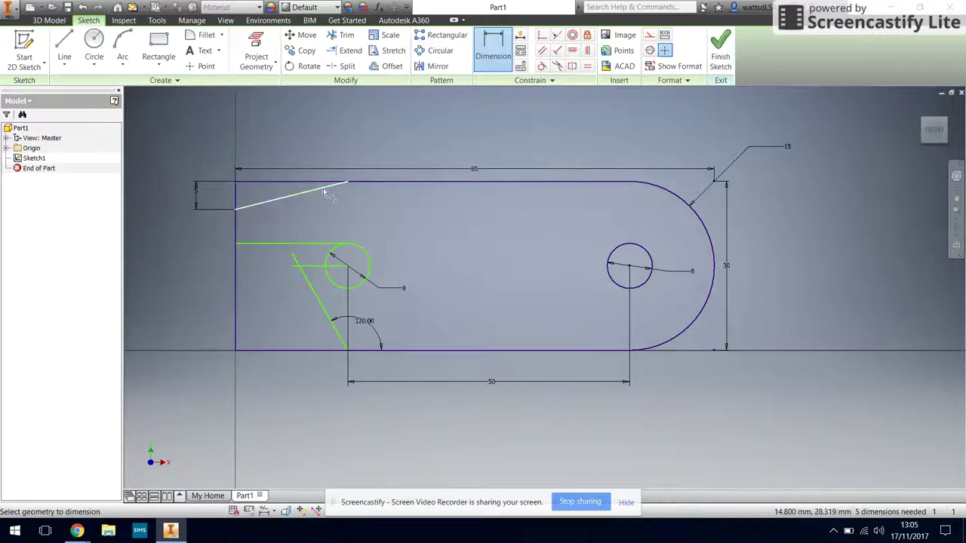
left_click(348, 182)
left_click(292, 132)
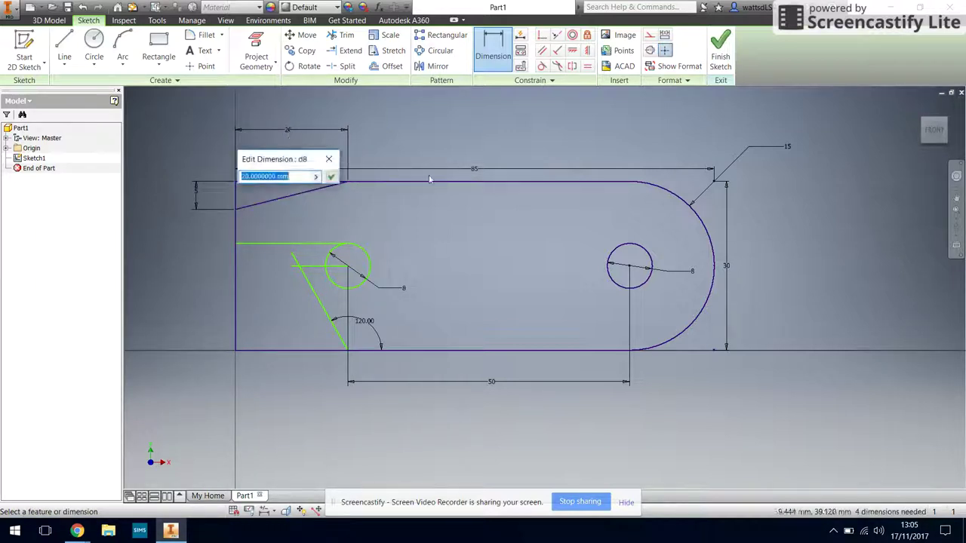
type("20")
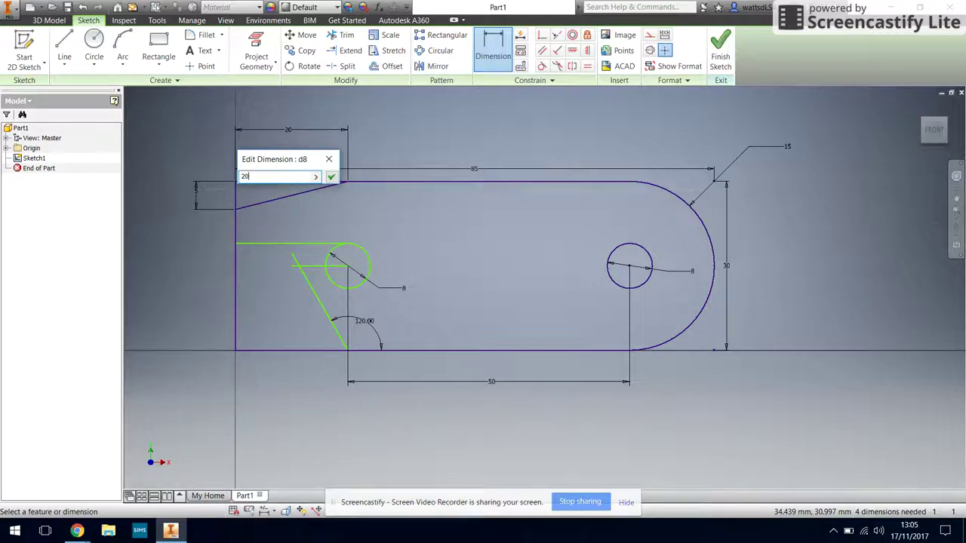
key("Return")
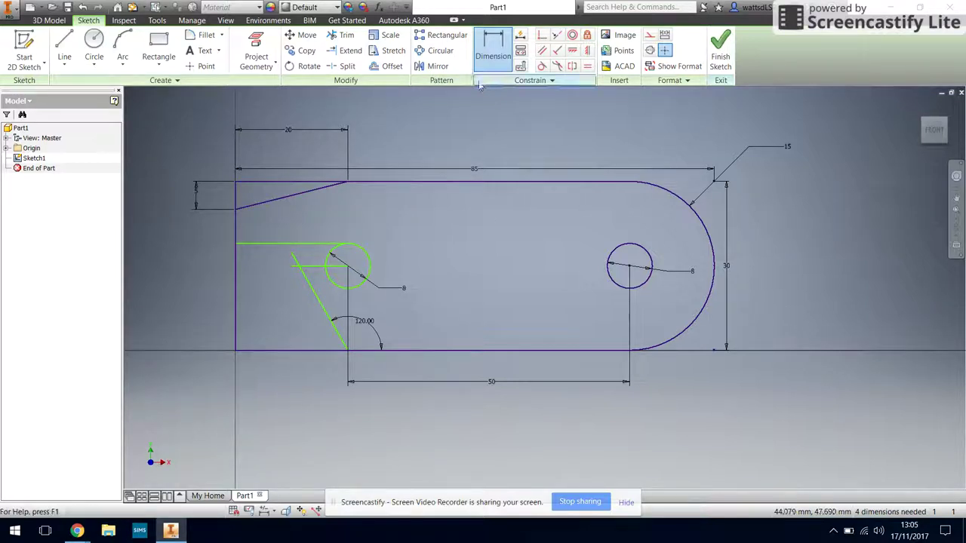
Trim the slanted stub, left circle portion, and excess top, bottom and left edge segments.
left_click(349, 39)
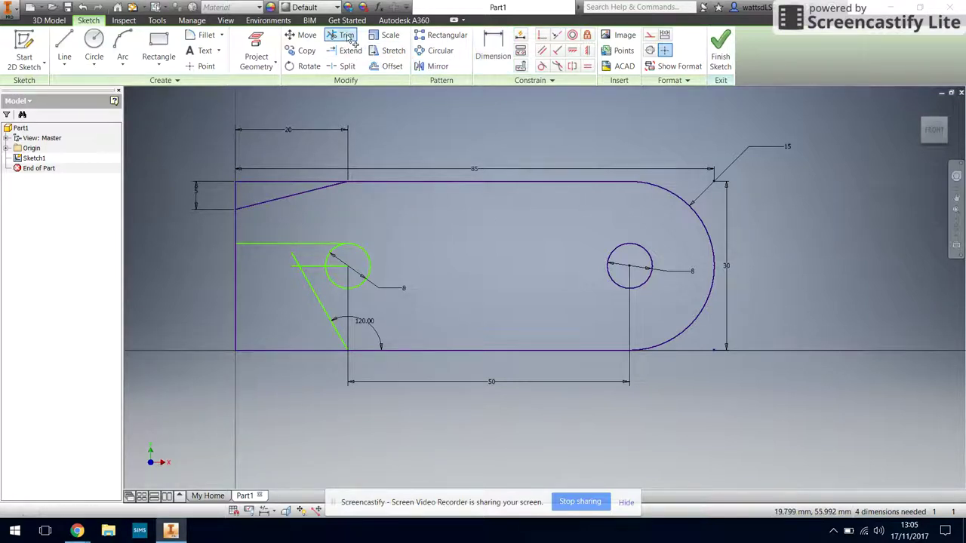
left_click(298, 263)
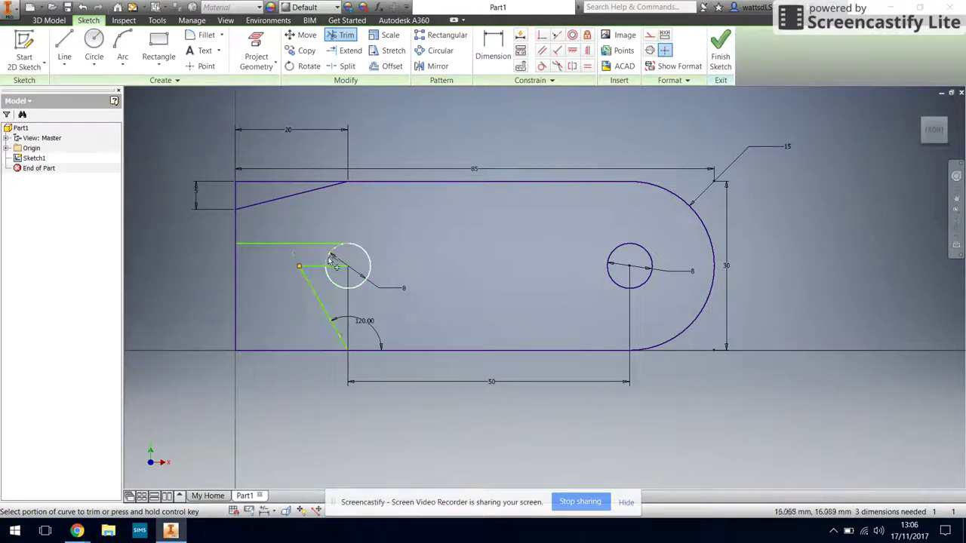
left_click(332, 259)
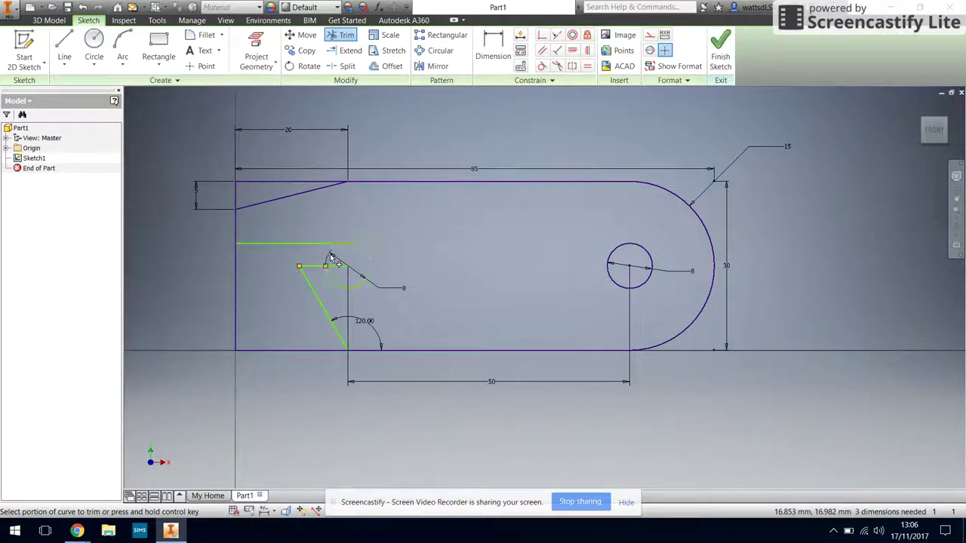
left_click(323, 352)
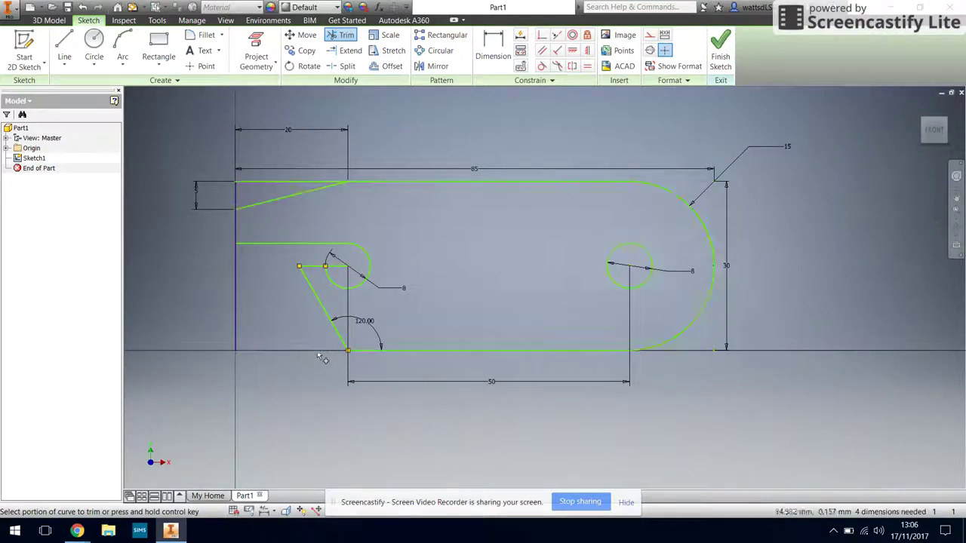
left_click(264, 183)
left_click(236, 200)
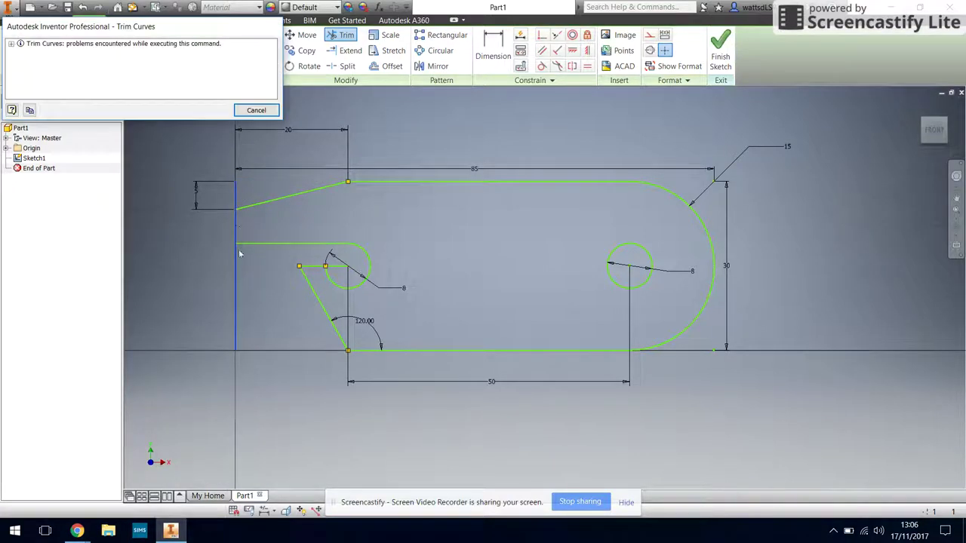
left_click(257, 111)
left_click(236, 285)
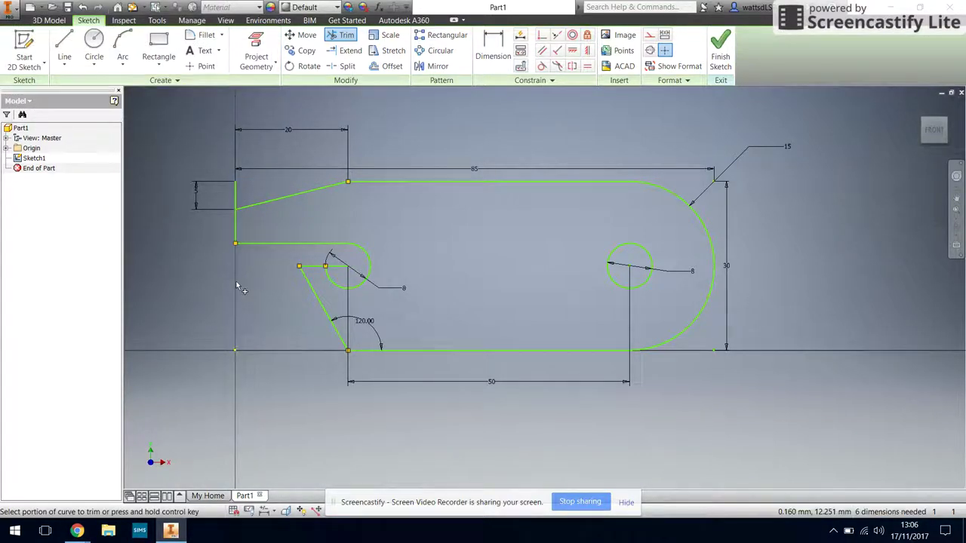
right_click(181, 155)
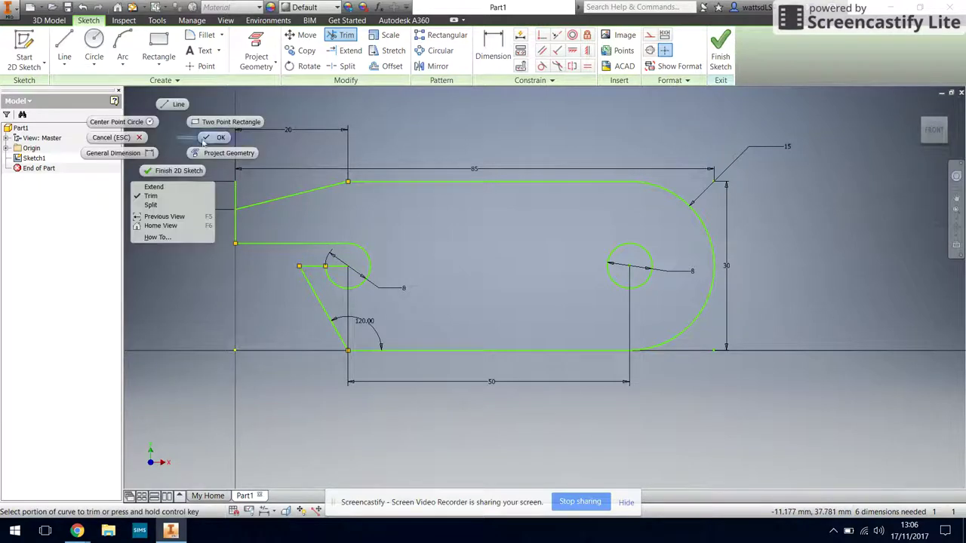
left_click(219, 139)
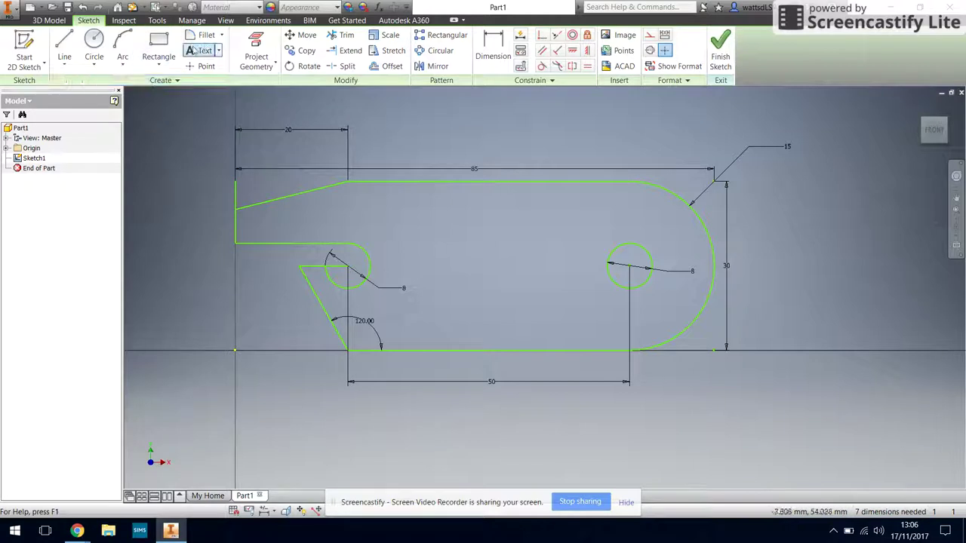
Trim the last leftover segment at the top-left corner and finish the sketch.
left_click(345, 36)
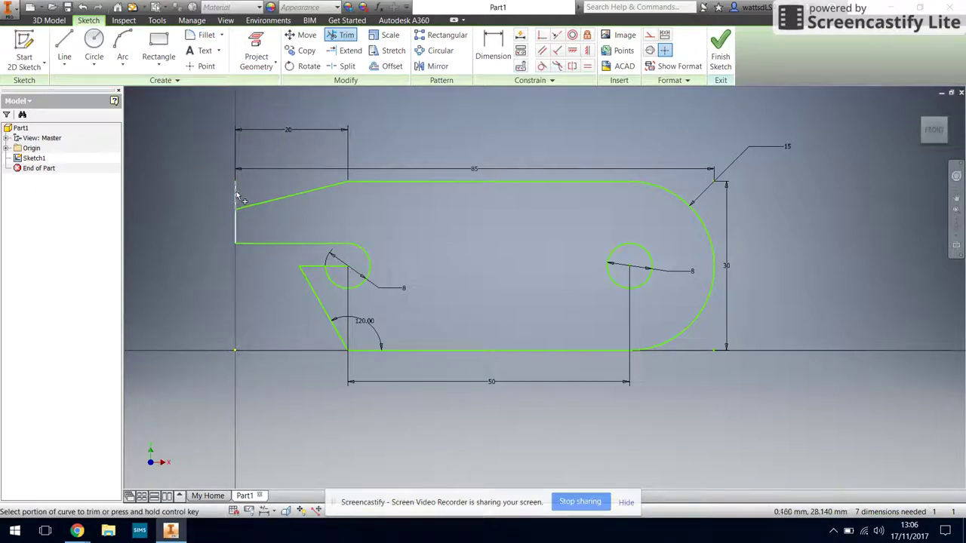
left_click(239, 198)
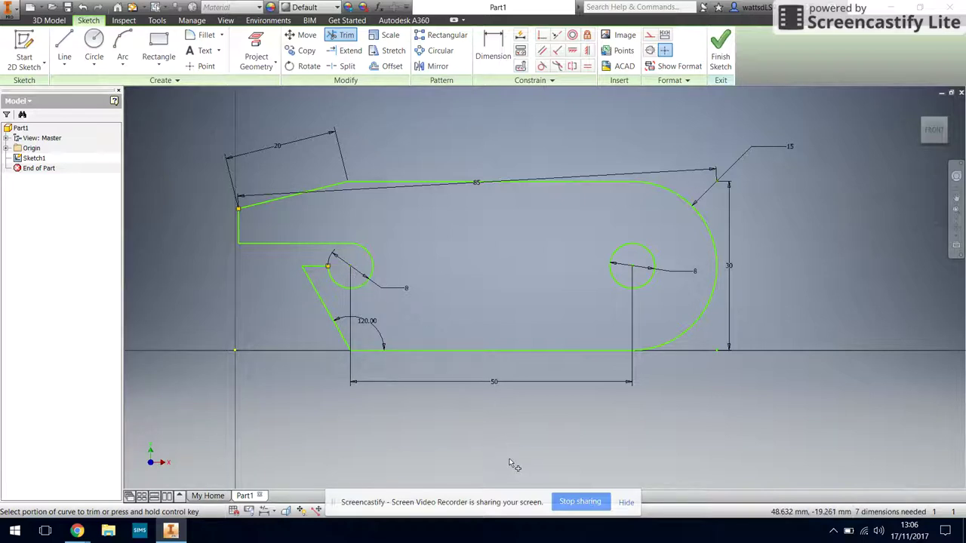
left_click(721, 55)
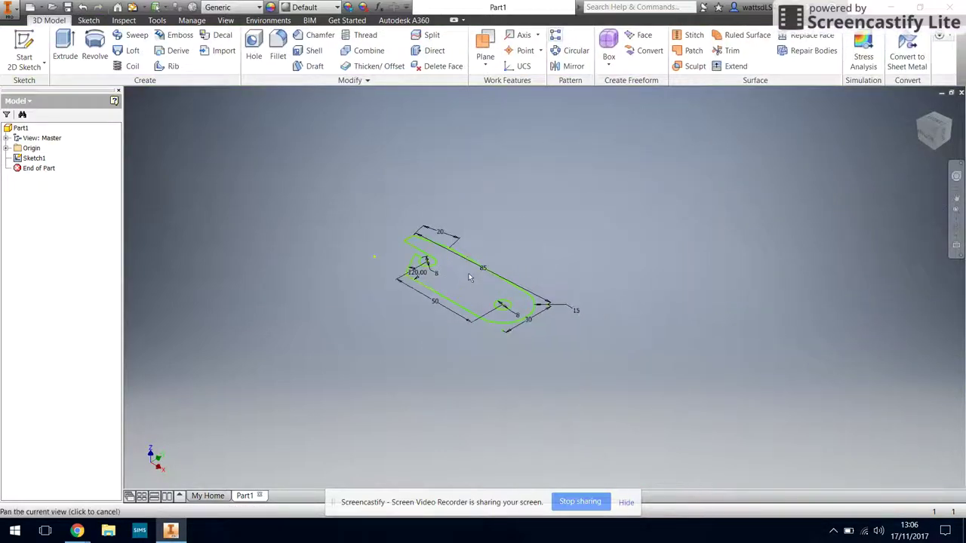
Extrude the bottle opener profile 10 mm into Extrusion1.
scroll(468, 278, "up", 5)
left_click(65, 45)
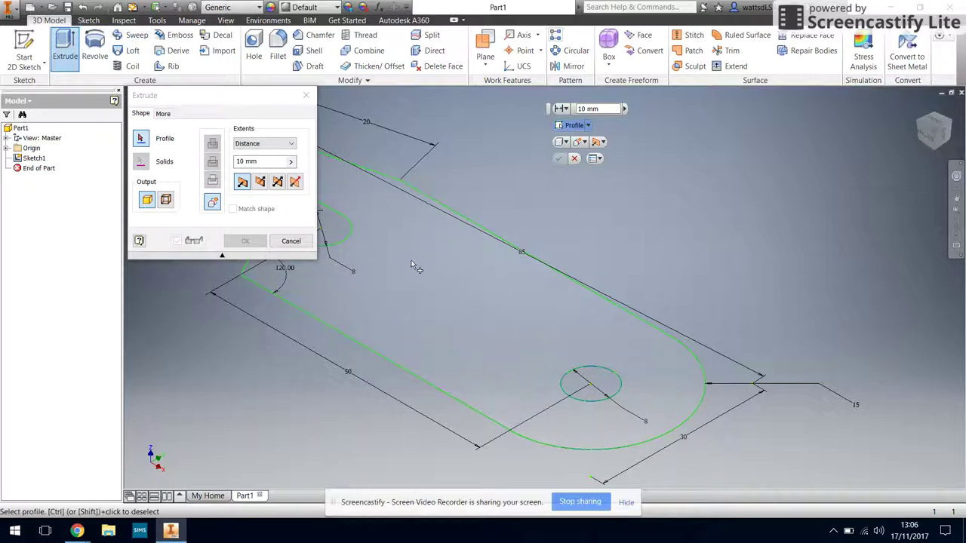
left_click(424, 240)
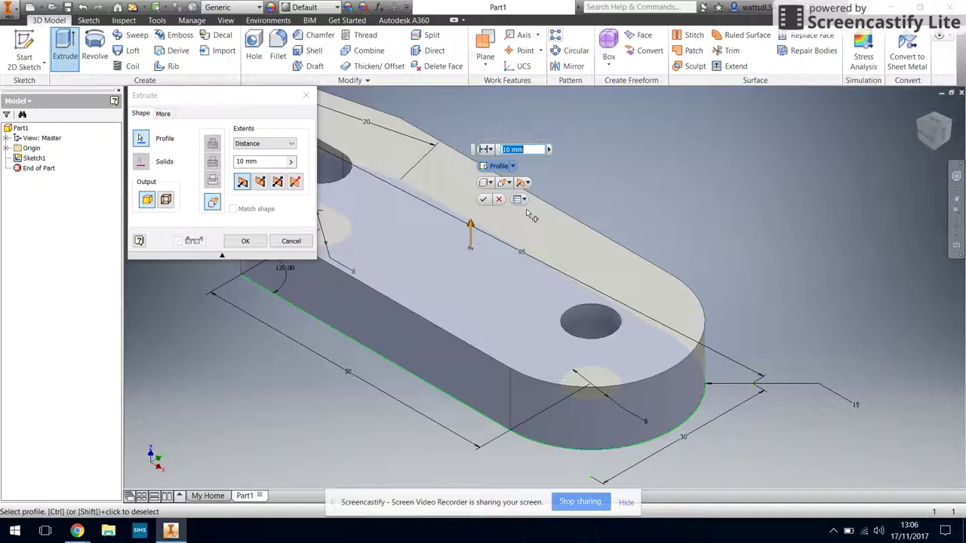
key("Return")
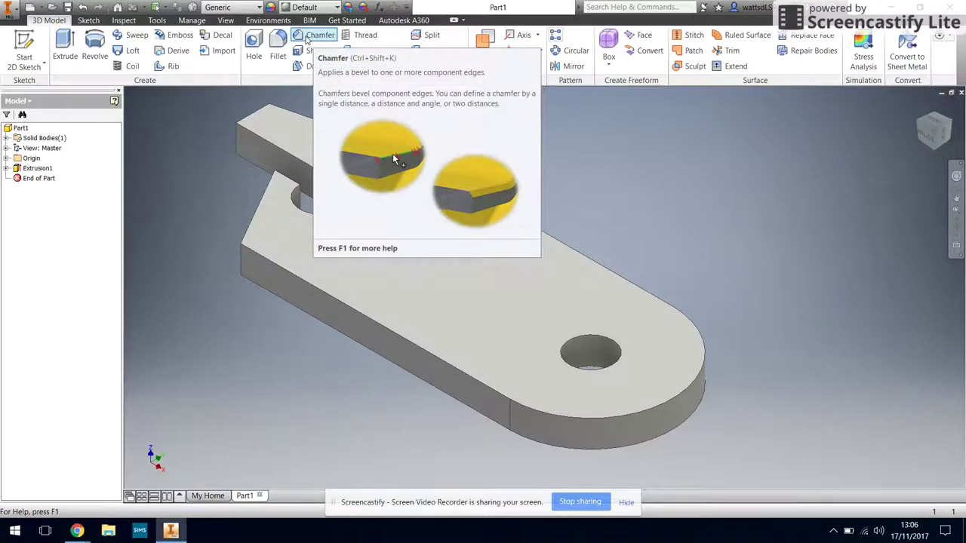
Chamfer the top outer edge loop at 1 mm, then edit Chamfer1 down to 0.5 mm.
left_click(306, 39)
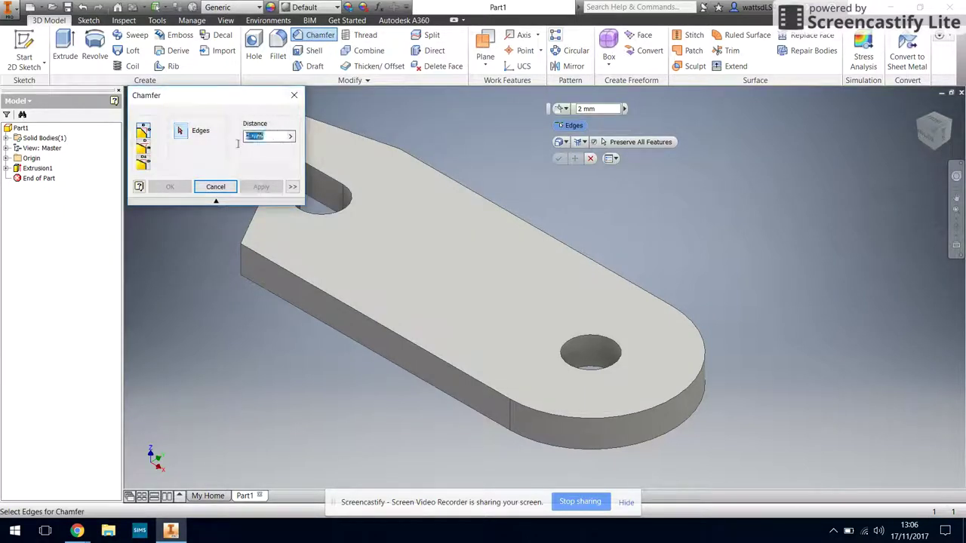
type("1")
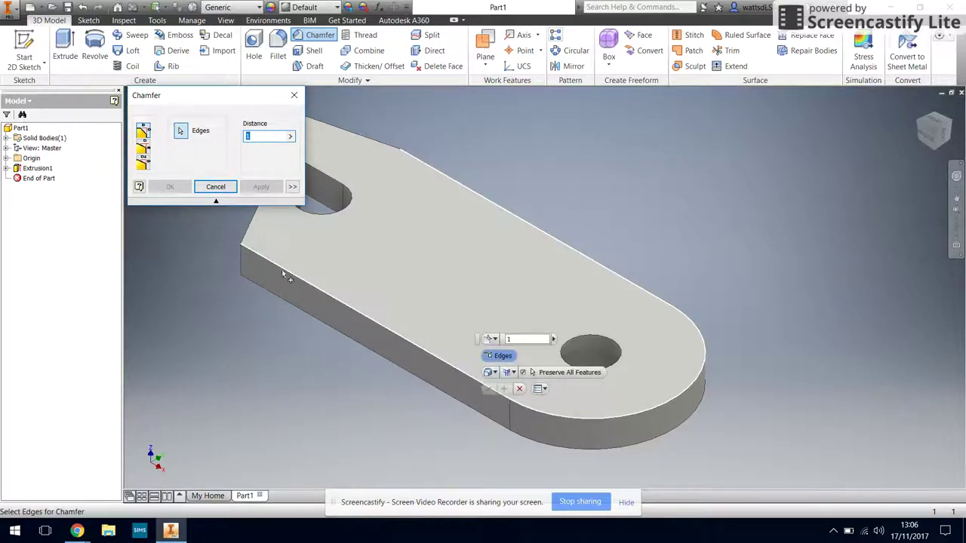
left_click(282, 272)
left_click(261, 186)
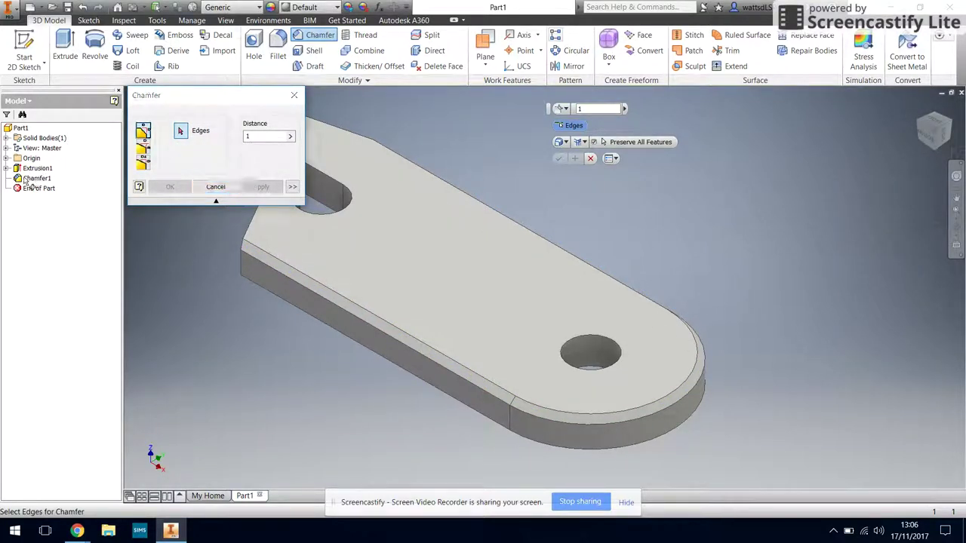
left_click(198, 186)
double_click(37, 178)
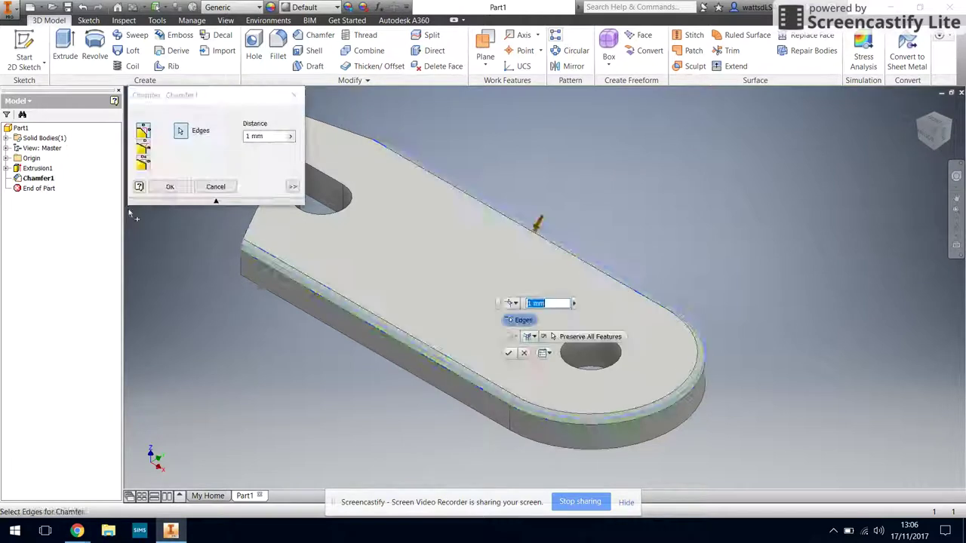
type(".5")
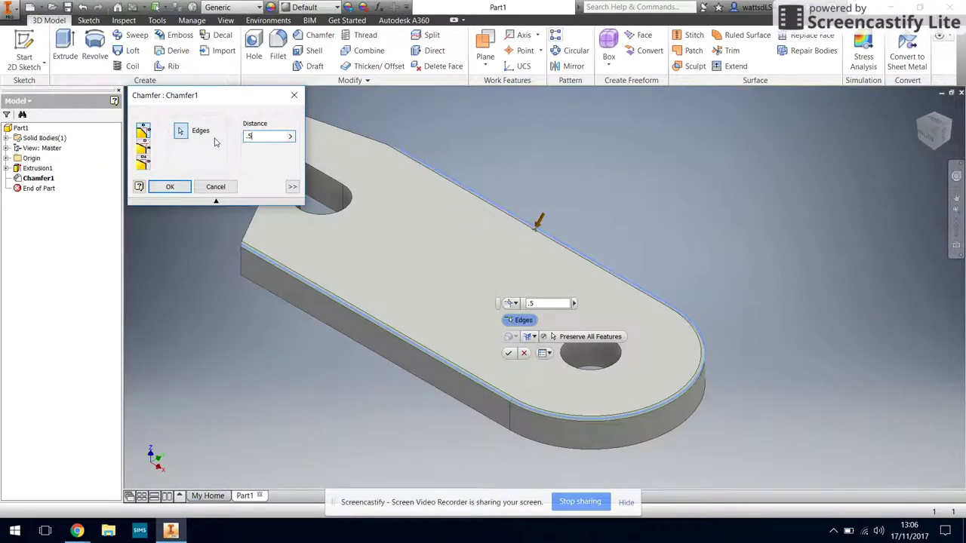
key("Return")
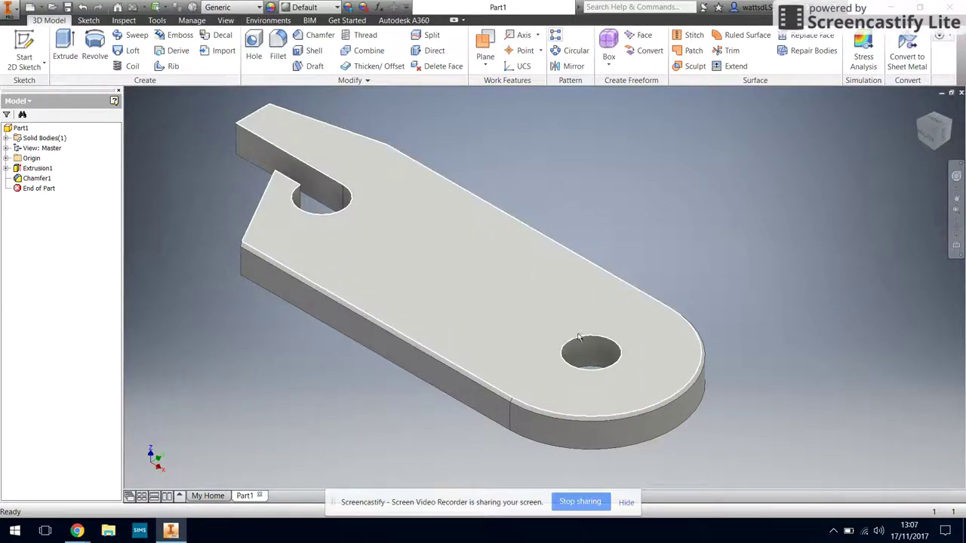
Add a 0.5 mm Chamfer2 on the hole's top rim and the bottom outer edge loop.
key("ctrl+shift+k")
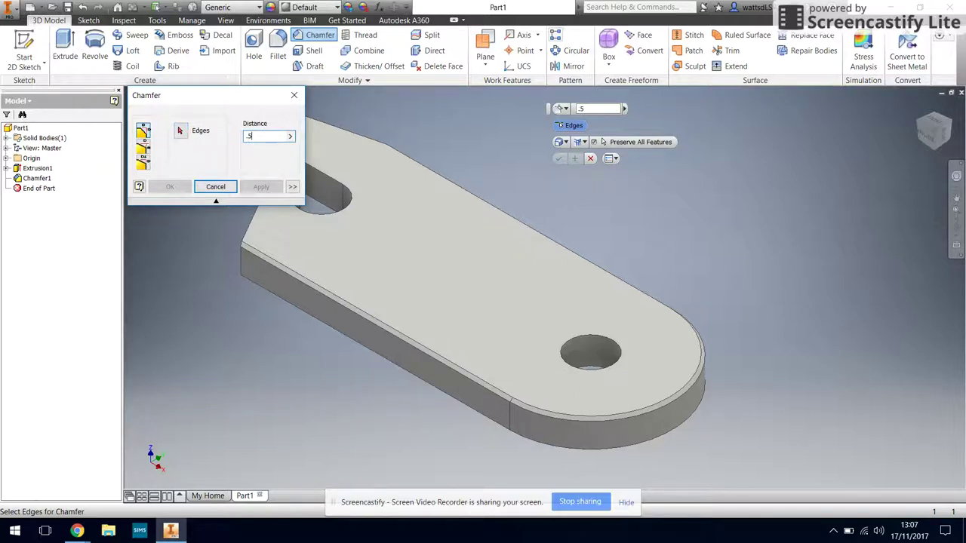
left_click(574, 368)
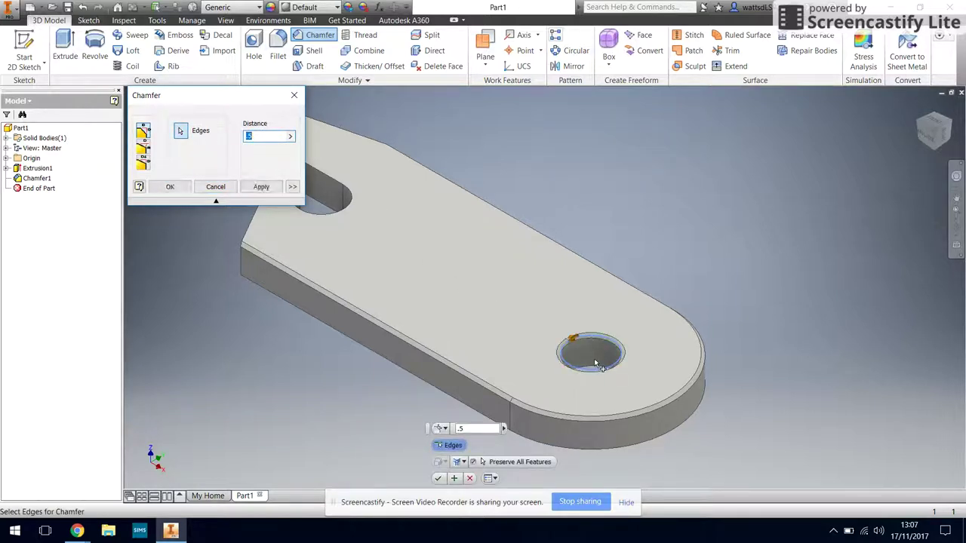
left_click(671, 426)
left_click(261, 186)
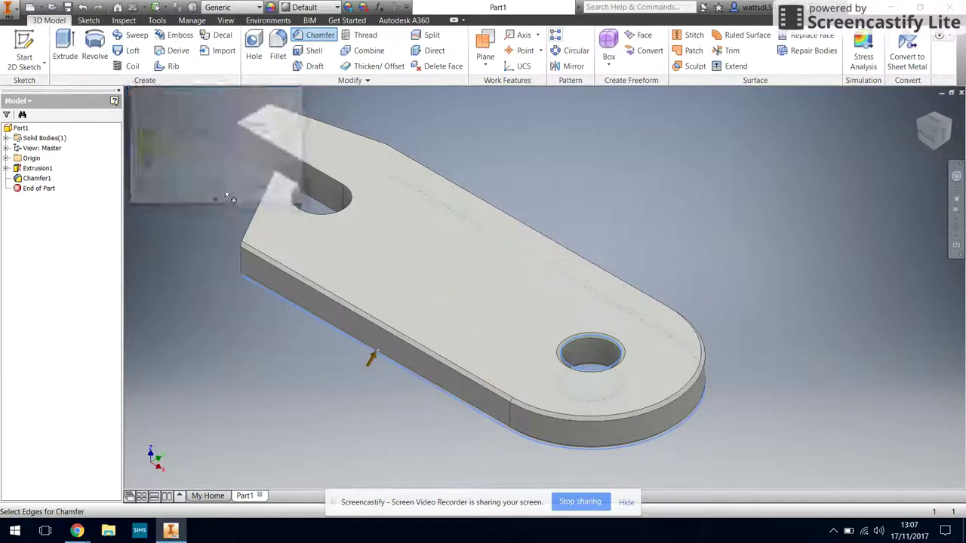
left_click(215, 187)
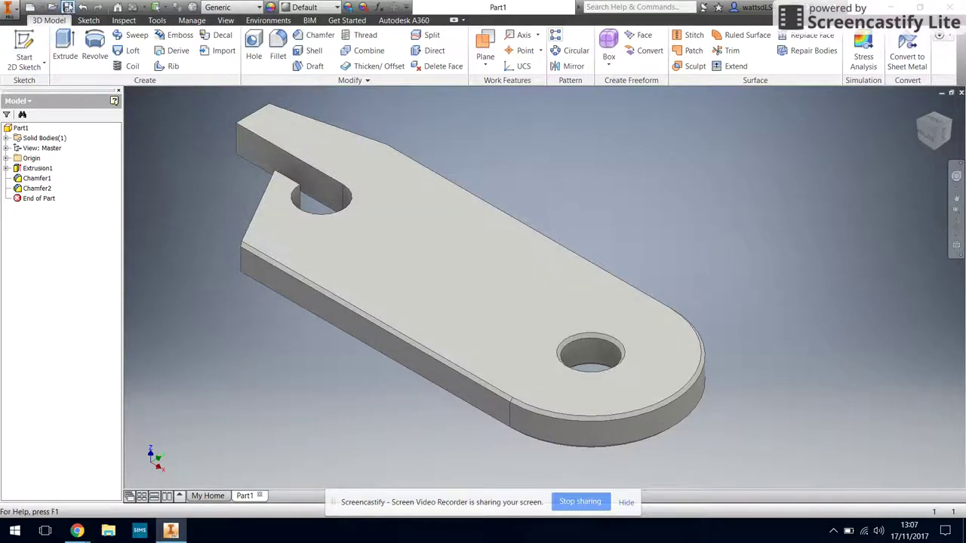
In Save As, target the personal Y: network drive and start naming the file 'bottle'.
left_click(67, 6)
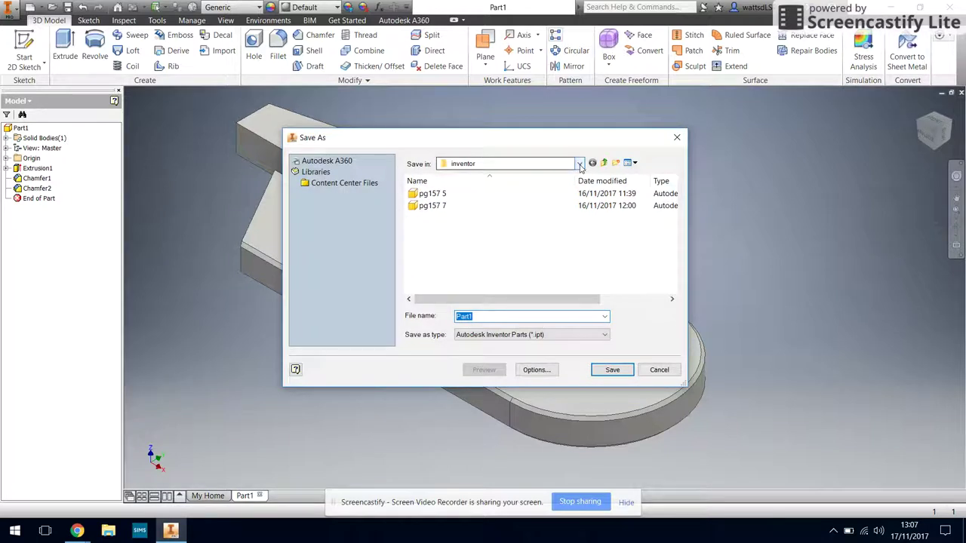
left_click(488, 164)
left_click(498, 165)
left_click(517, 164)
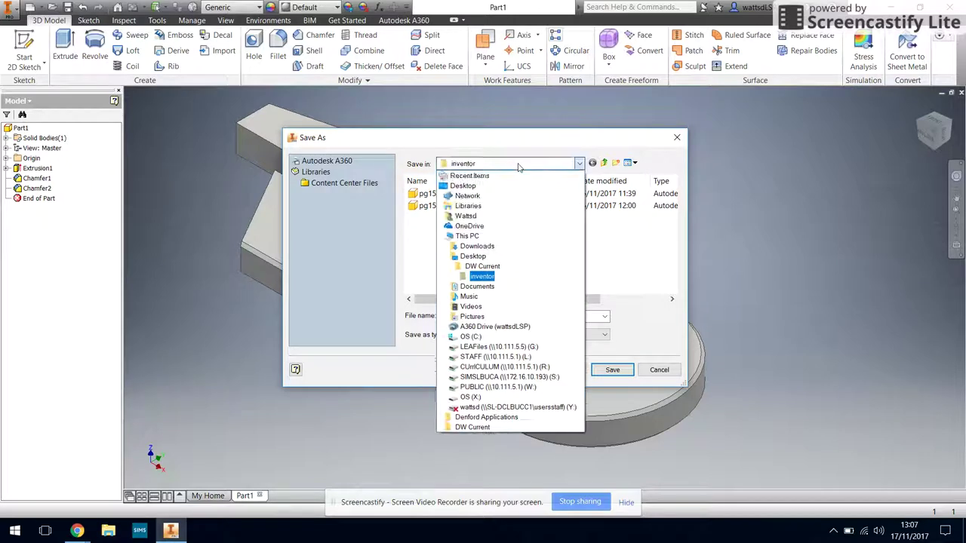
left_click(512, 287)
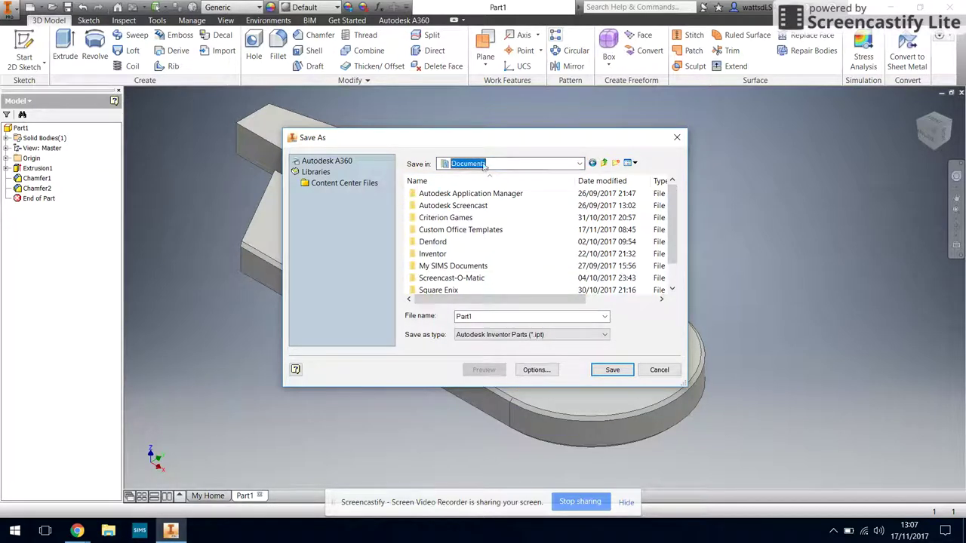
left_click(579, 163)
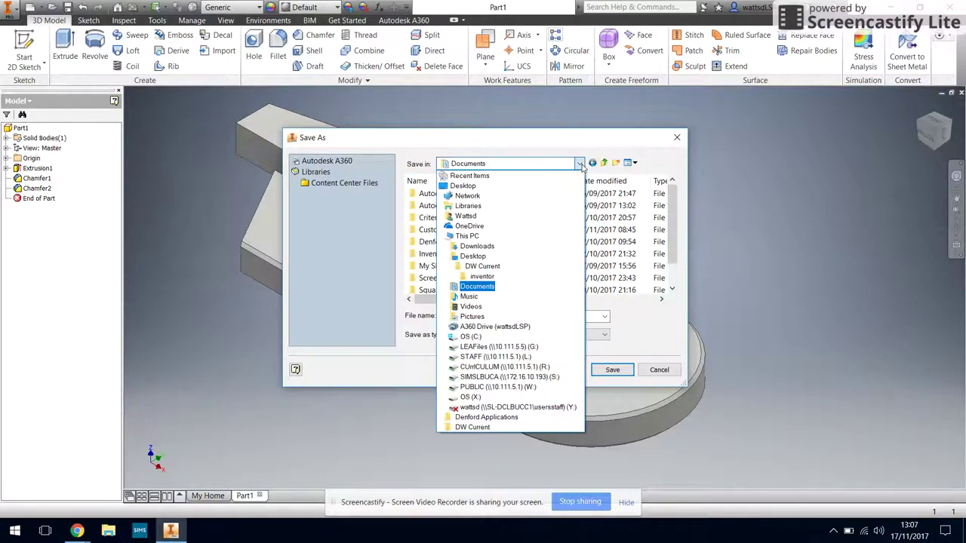
left_click(478, 409)
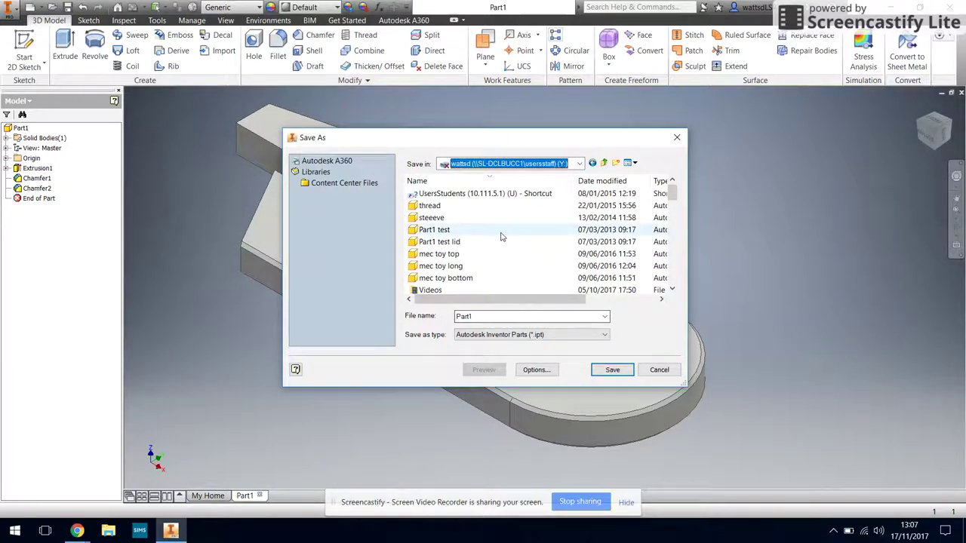
double_click(458, 319)
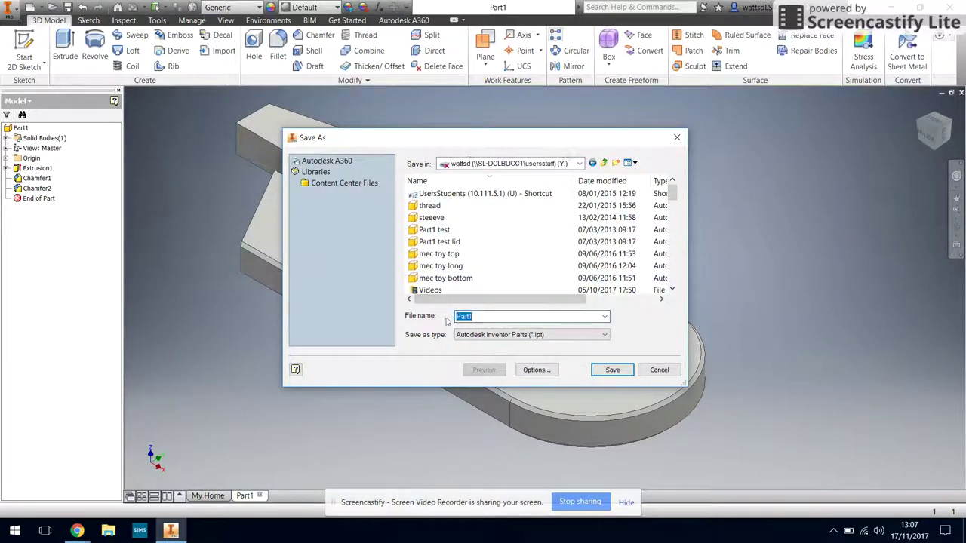
type("bottle o")
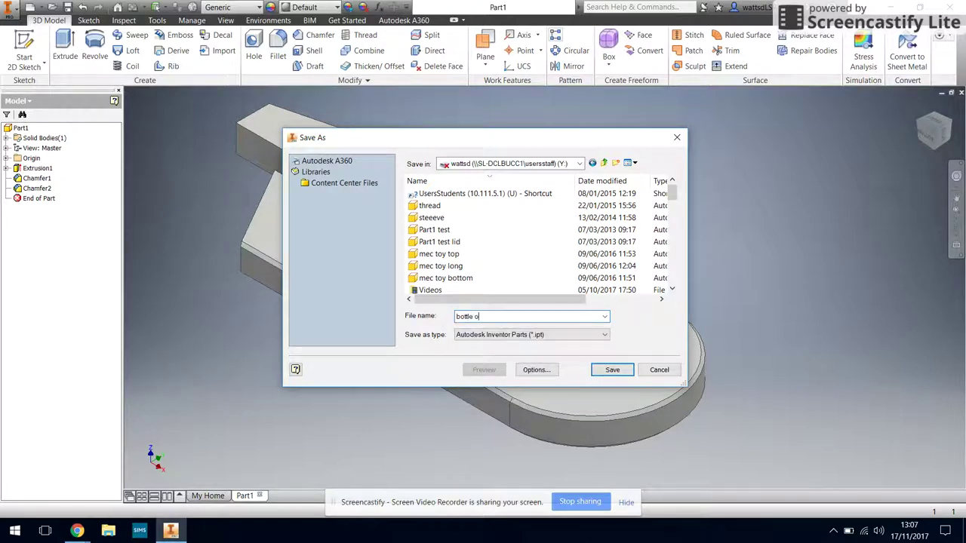